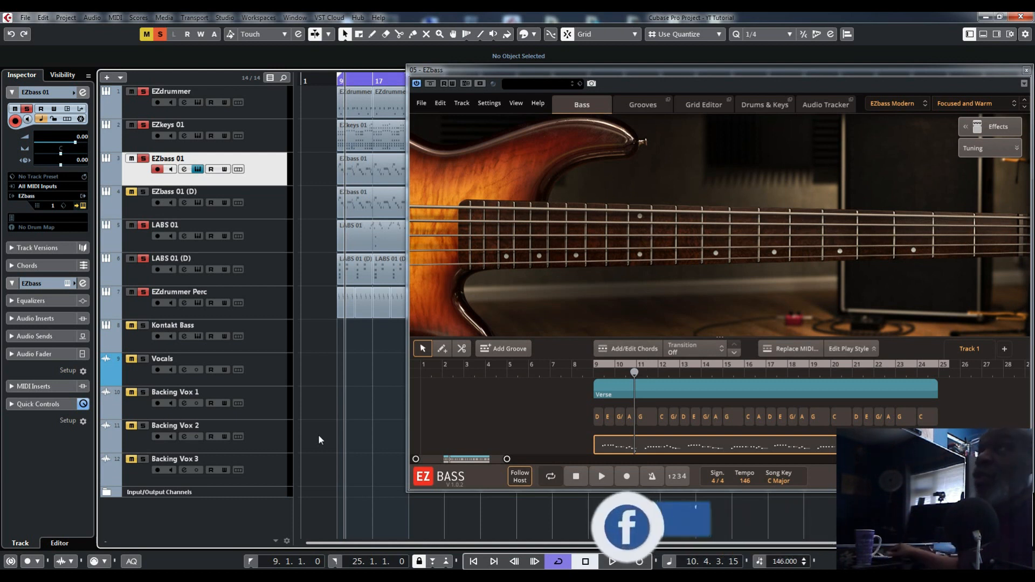
# Step: Look through the EZbass groove library's genre, play style and type filters and return to the Bass view
pyautogui.click(642, 103)
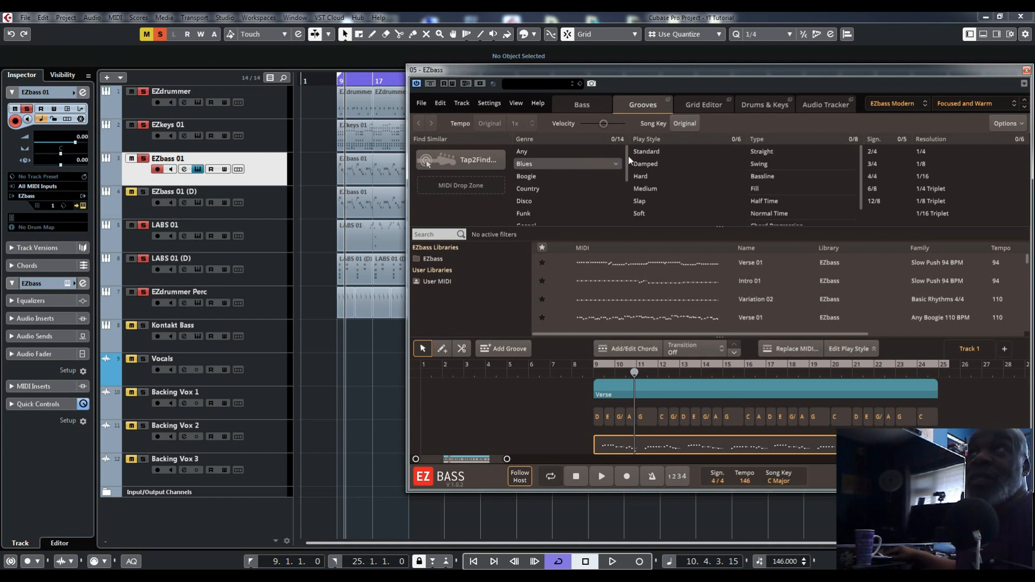
pyautogui.moveTo(626, 167); pyautogui.dragTo(623, 205)
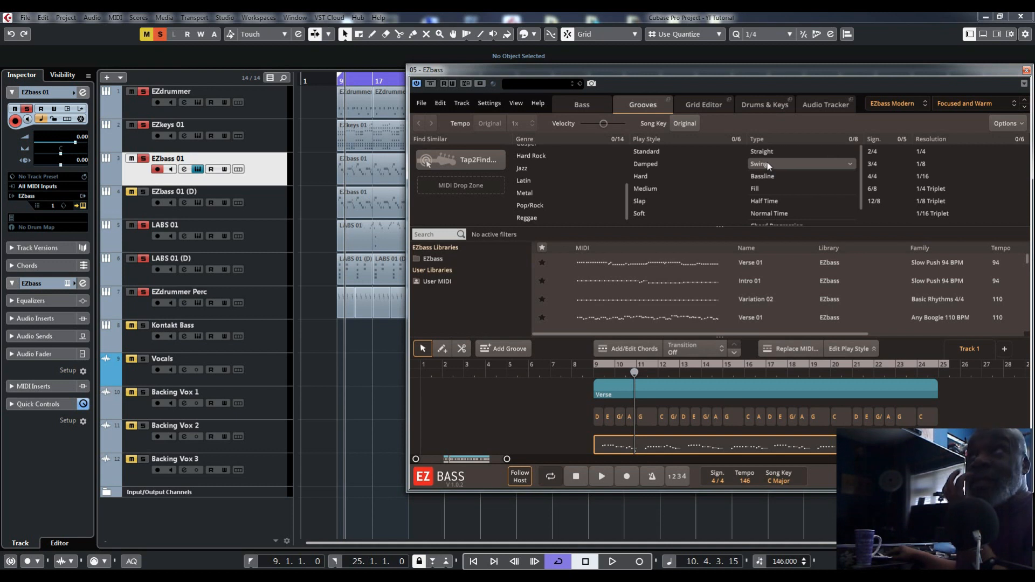
pyautogui.hotkey('ctrl', '1')
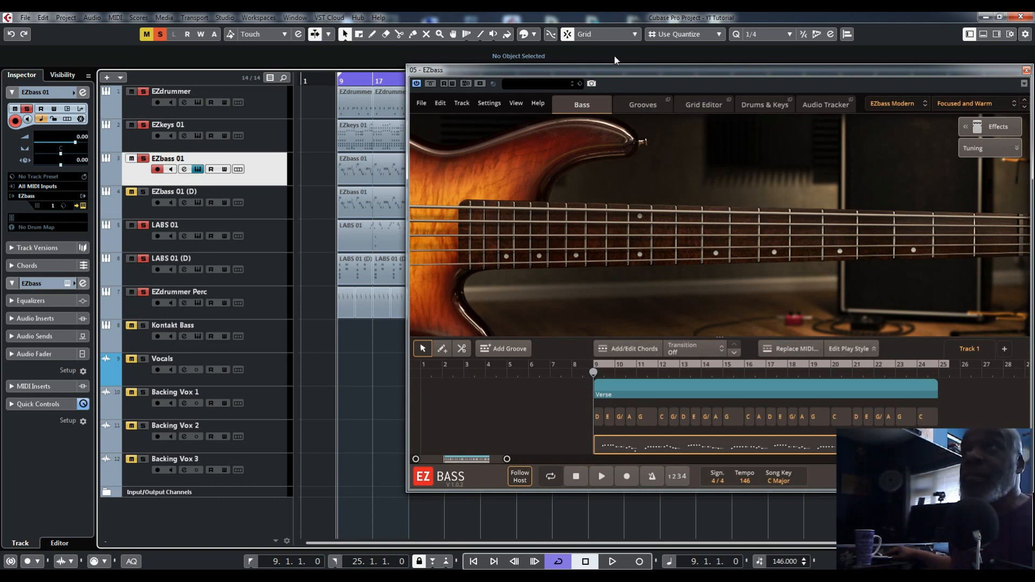
# Step: Play the looped verse from bar 9 to about bar 24 with all soloed tracks and stop playback
pyautogui.press('space')
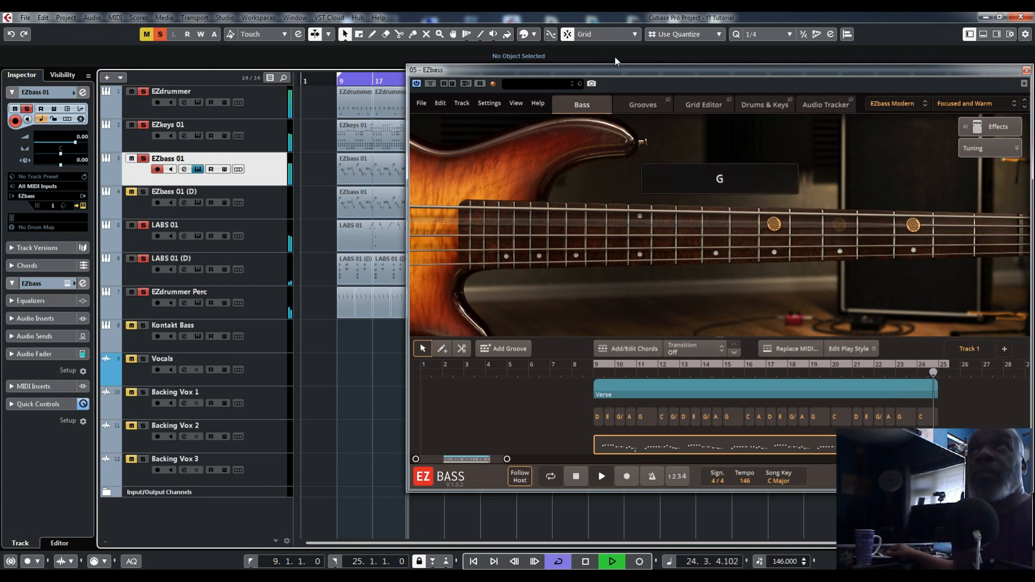
pyautogui.press('space')
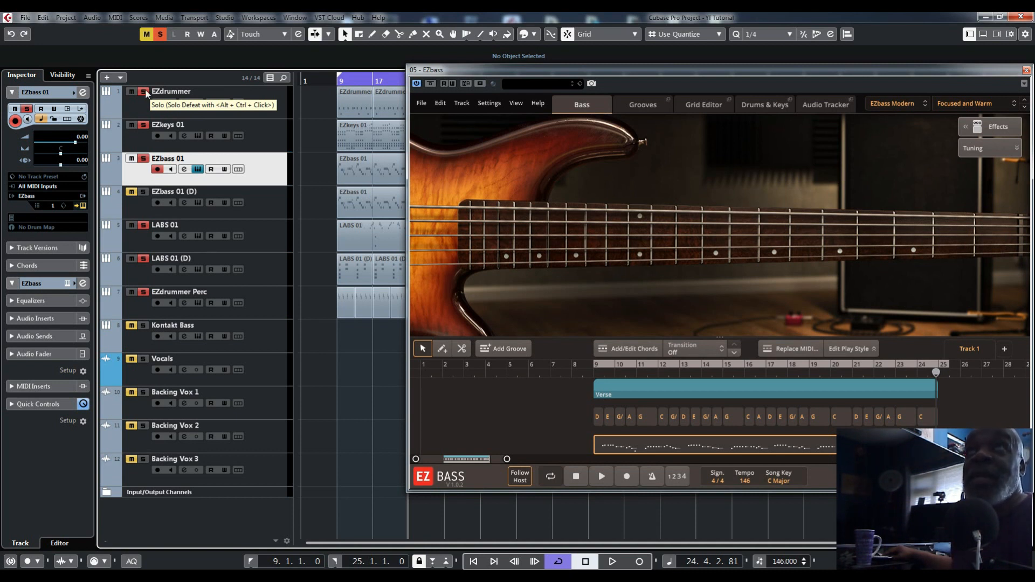
# Step: Take the EZdrummer, EZkeys 01 and EZdrummer Perc tracks out of solo
pyautogui.click(144, 92)
pyautogui.click(144, 125)
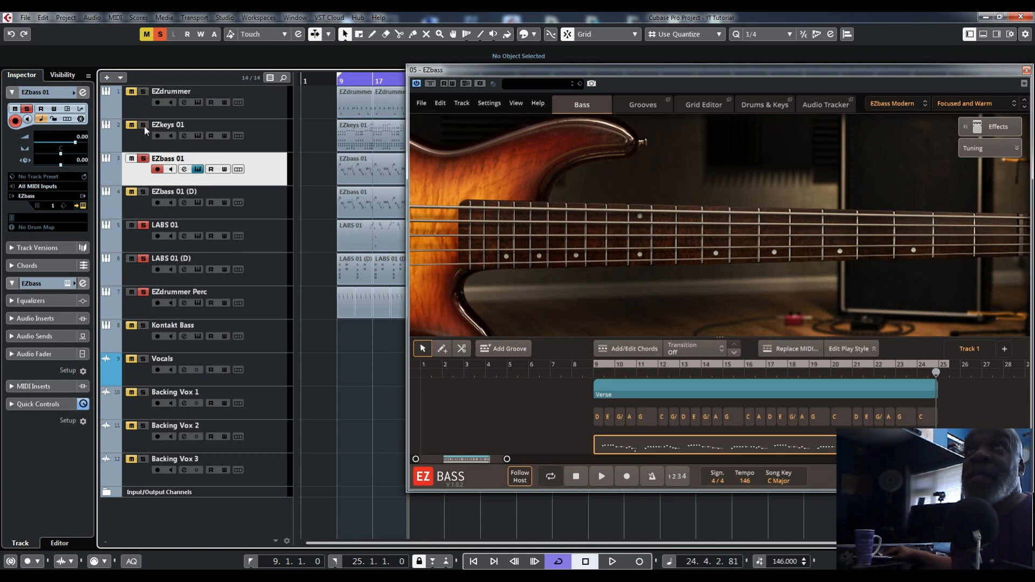
pyautogui.click(144, 291)
# Step: Reposition the EZbass window and enlarge it to fill the screen
pyautogui.moveTo(451, 69); pyautogui.dragTo(49, 17)
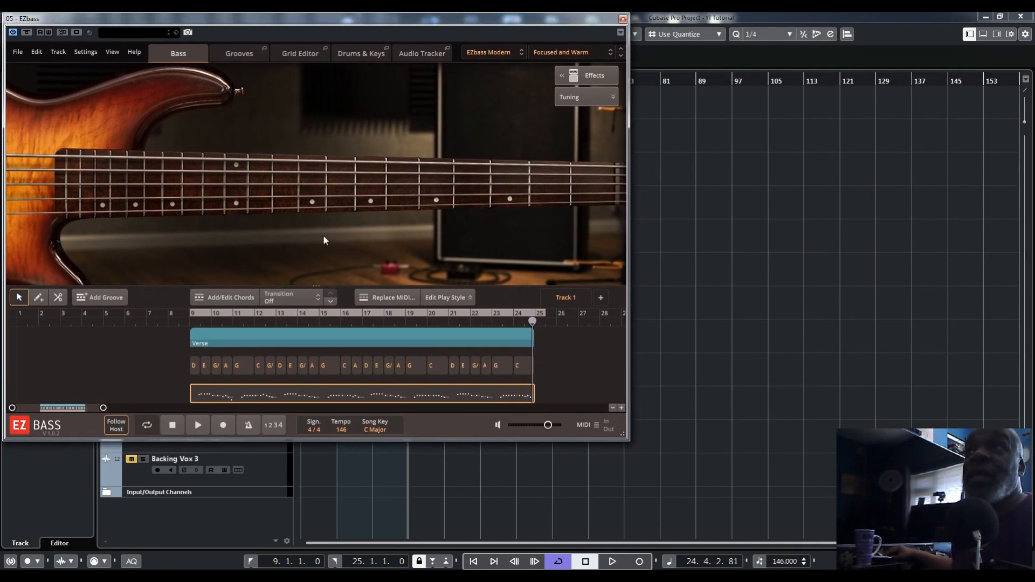
pyautogui.moveTo(622, 436); pyautogui.dragTo(1034, 578)
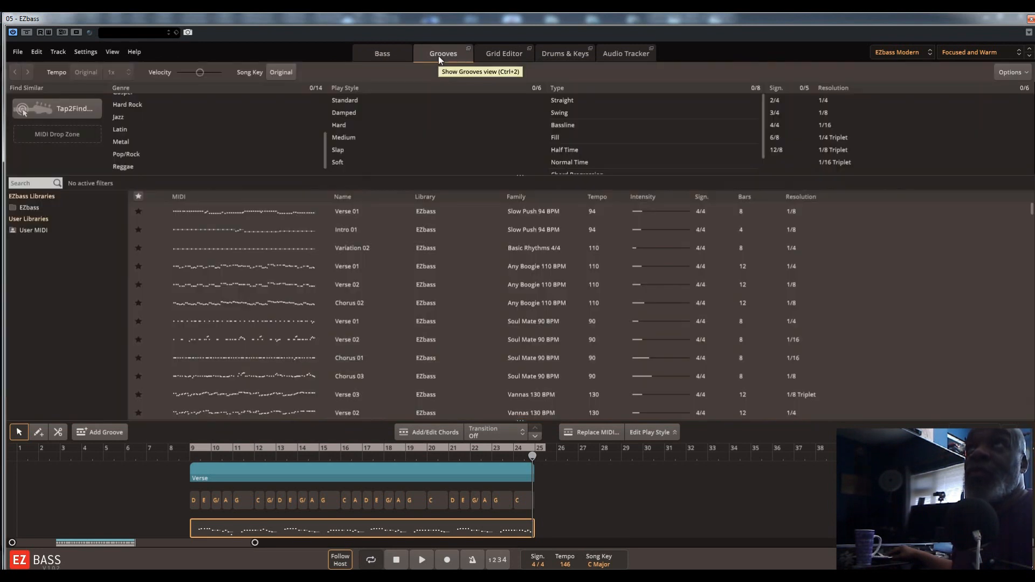
# Step: Show the verse bass part in the Grid Editor with bars 9 to 25 in view and return the playhead to bar 9
pyautogui.click(438, 56)
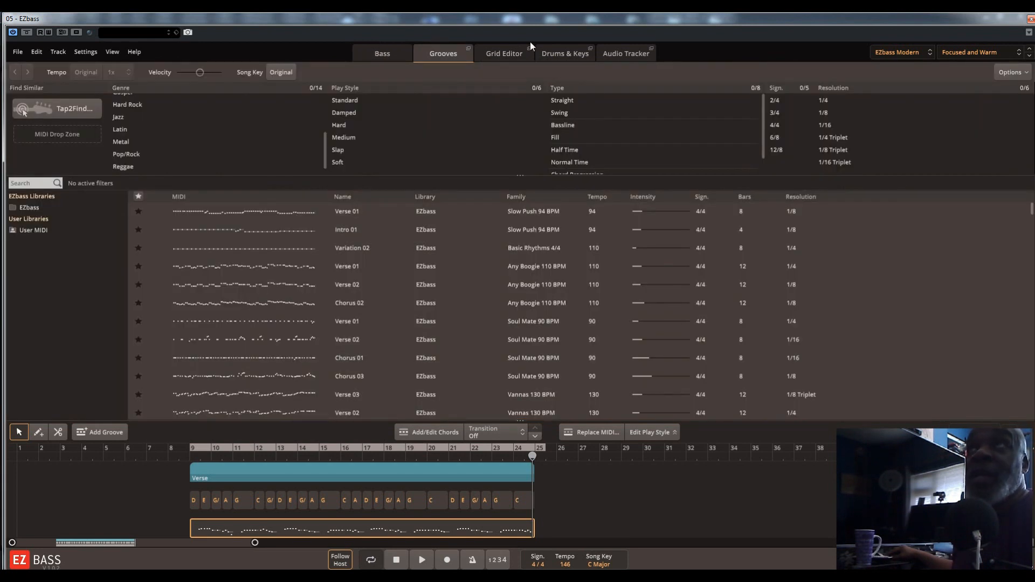
pyautogui.click(506, 53)
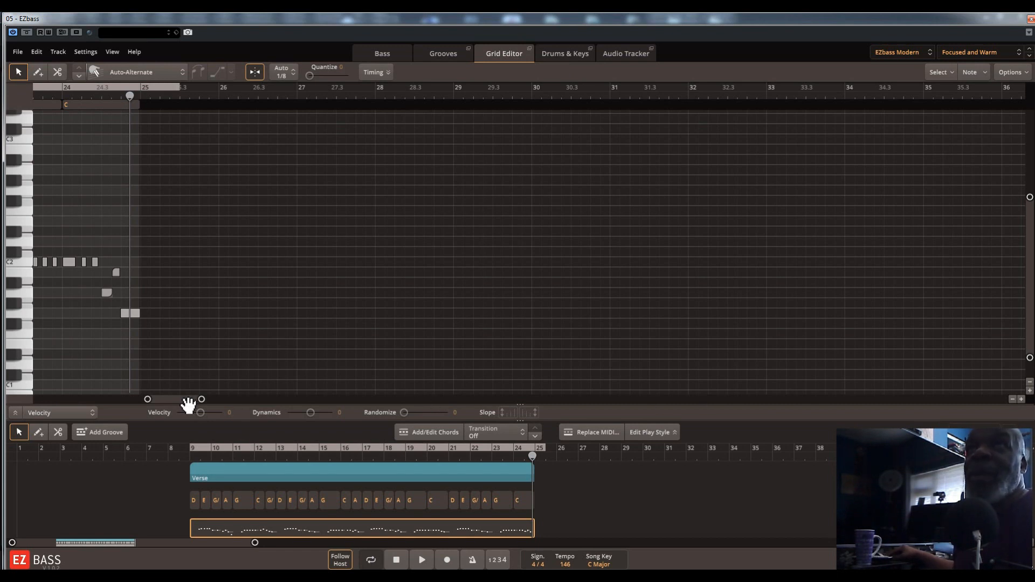
pyautogui.moveTo(187, 400); pyautogui.dragTo(128, 400)
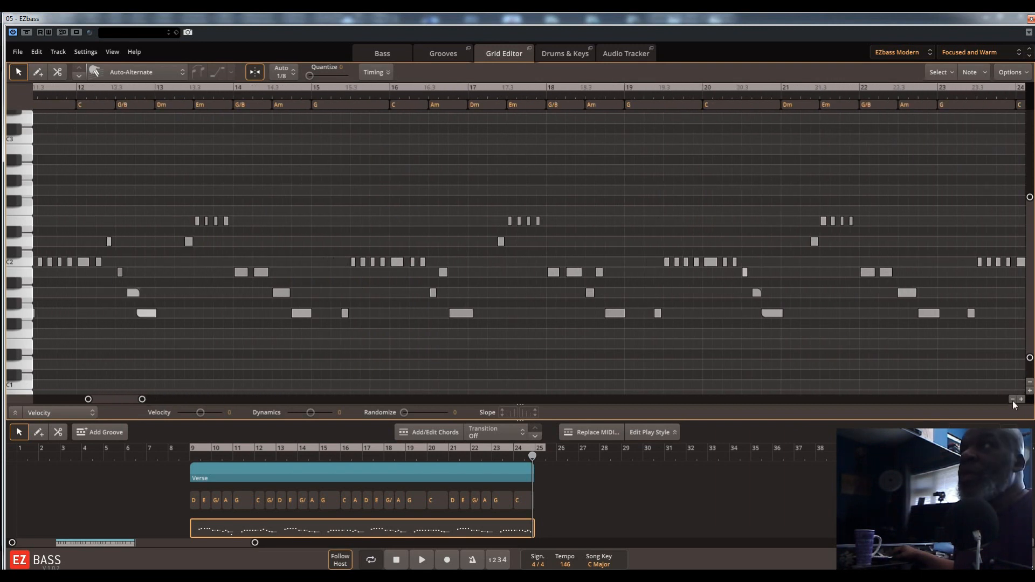
pyautogui.click(1012, 399)
pyautogui.click(1012, 399)
pyautogui.click(1012, 399)
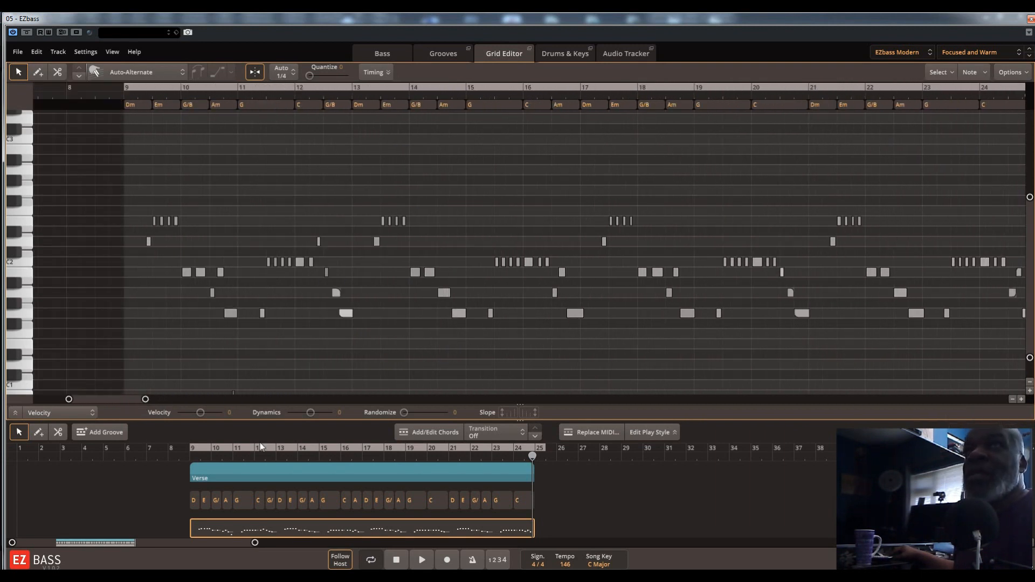
pyautogui.moveTo(127, 405); pyautogui.dragTo(131, 409)
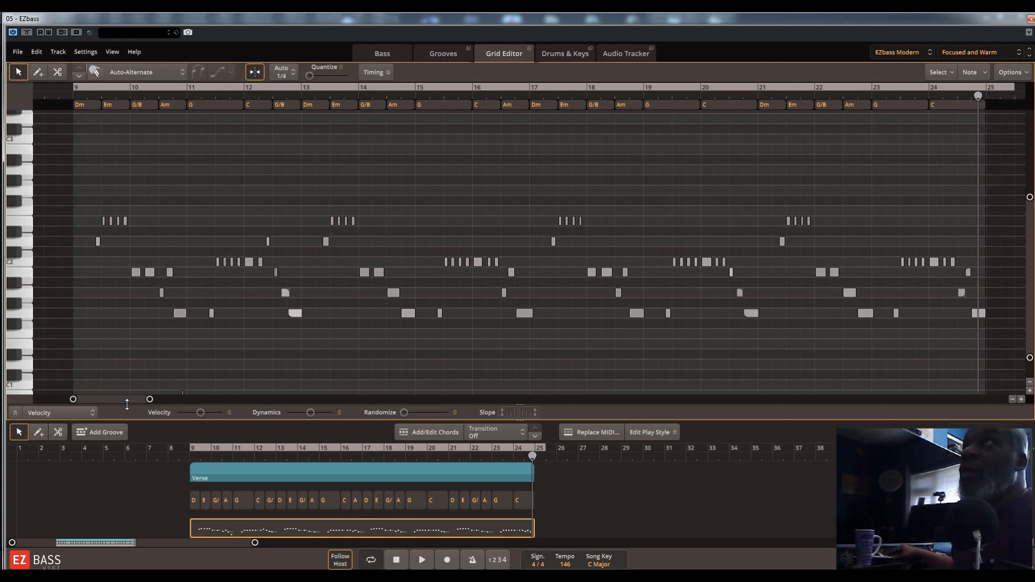
pyautogui.moveTo(531, 455); pyautogui.dragTo(192, 533)
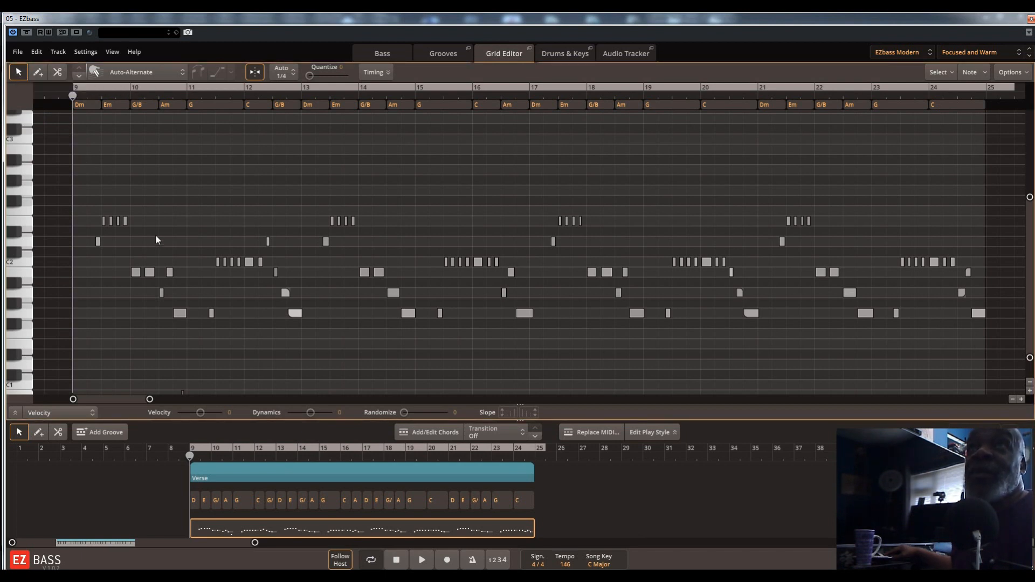
# Step: Audition individual bass notes between bars 10 and 15 in the Grid Editor
pyautogui.click(136, 274)
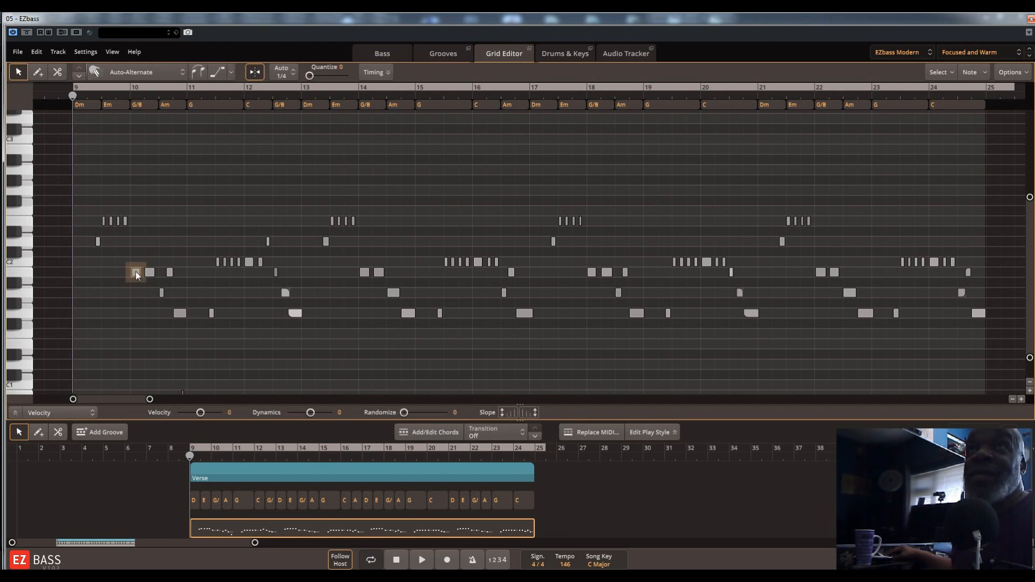
pyautogui.click(181, 313)
pyautogui.click(135, 272)
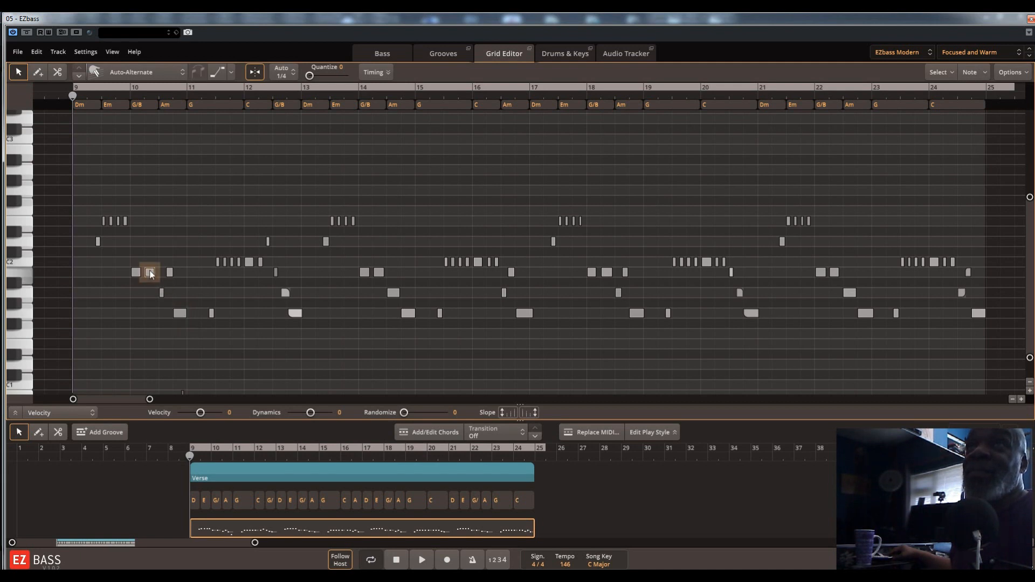
pyautogui.click(291, 312)
pyautogui.click(407, 313)
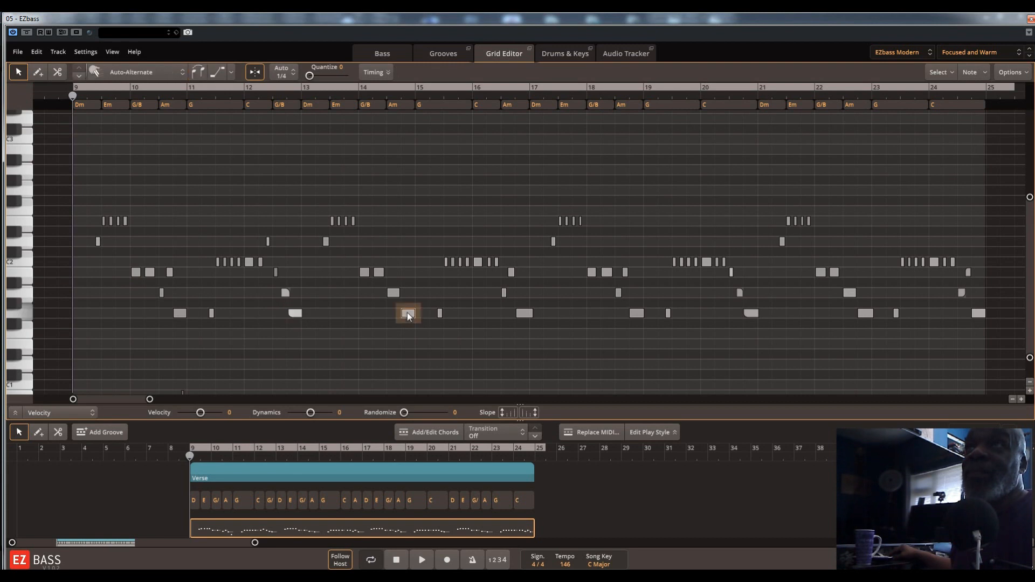
pyautogui.click(395, 293)
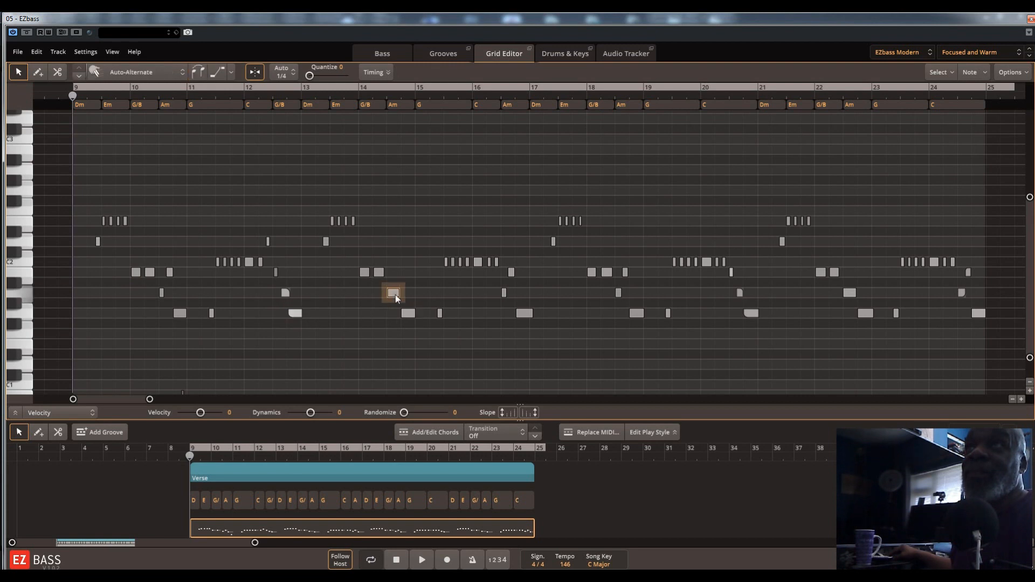
# Step: Add a high test note just above C3 around bar 11 with the Pencil tool
pyautogui.click(37, 74)
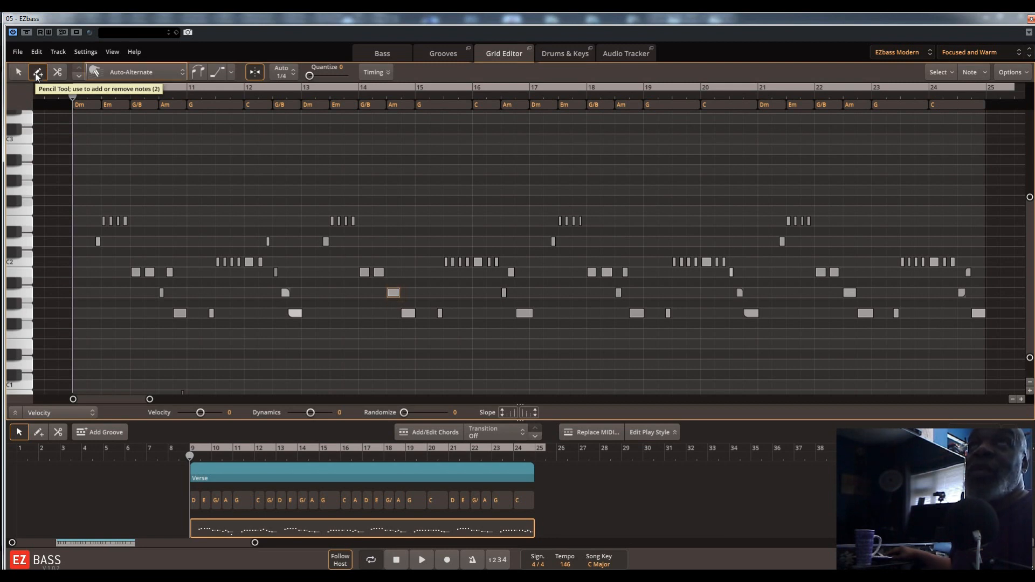
pyautogui.click(207, 130)
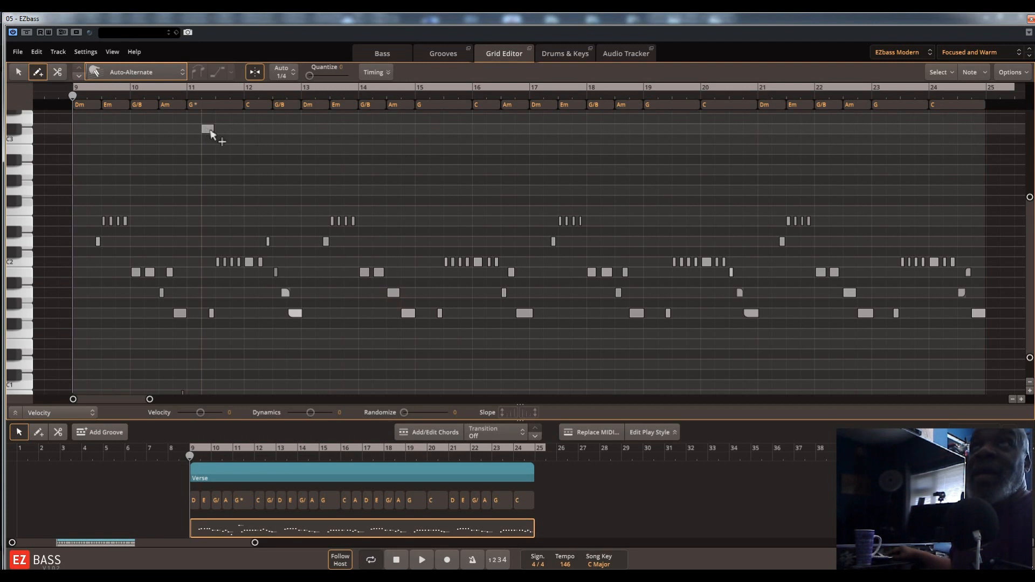
pyautogui.moveTo(211, 128); pyautogui.dragTo(189, 132)
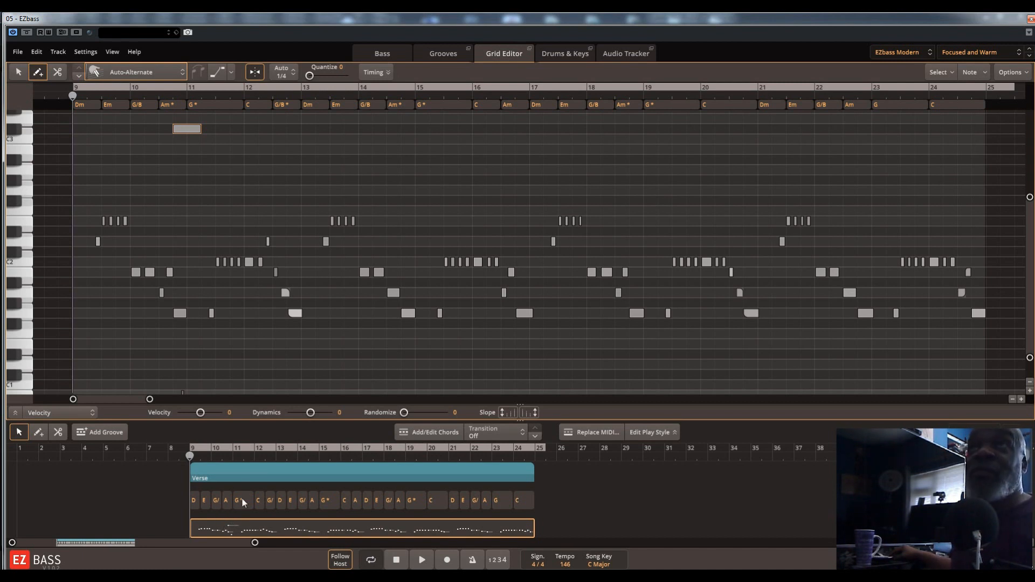
# Step: Play the verse from bar 9 past the high test note, stop, and erase that note
pyautogui.click(238, 478)
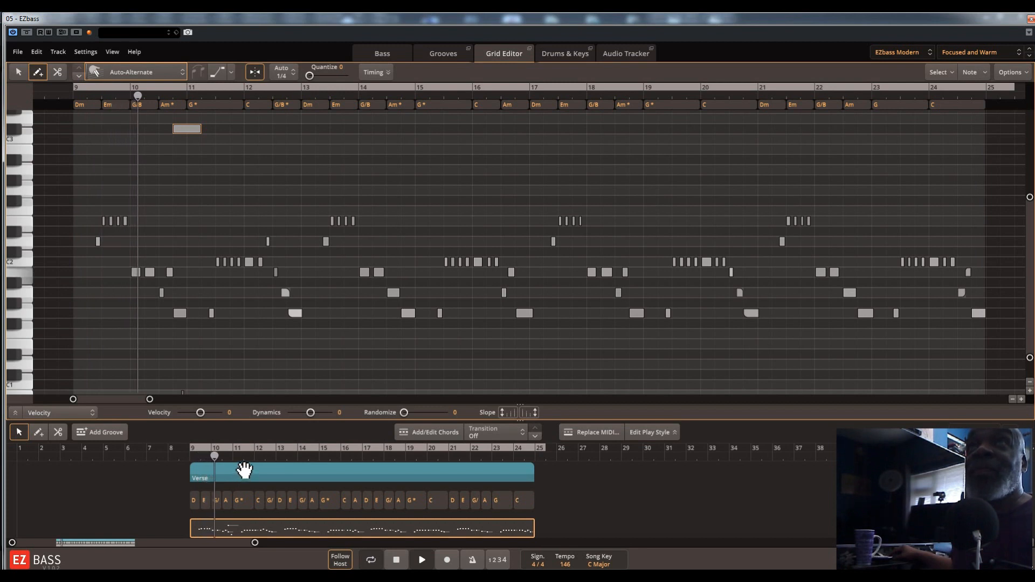
pyautogui.press('space')
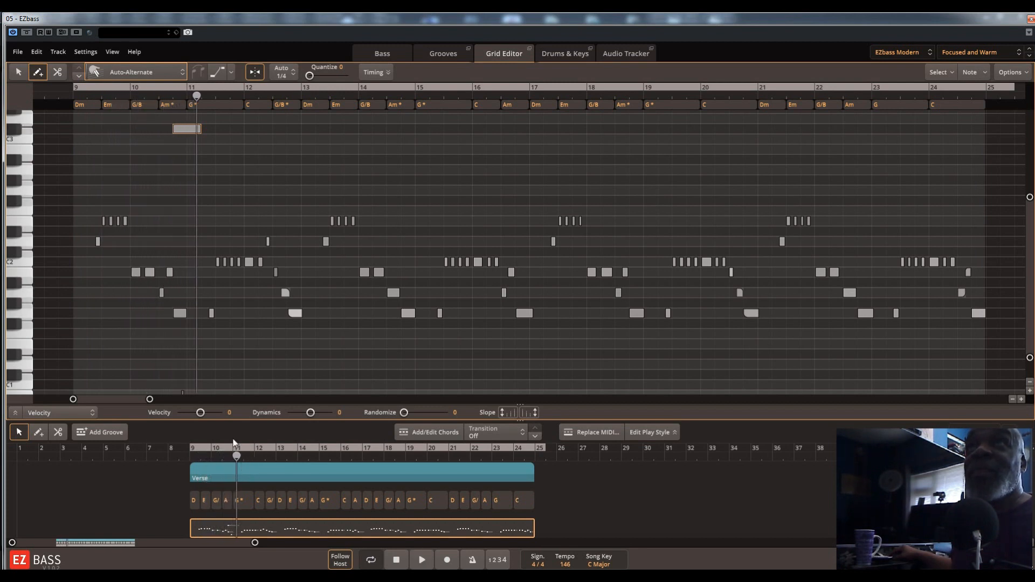
pyautogui.click(184, 130)
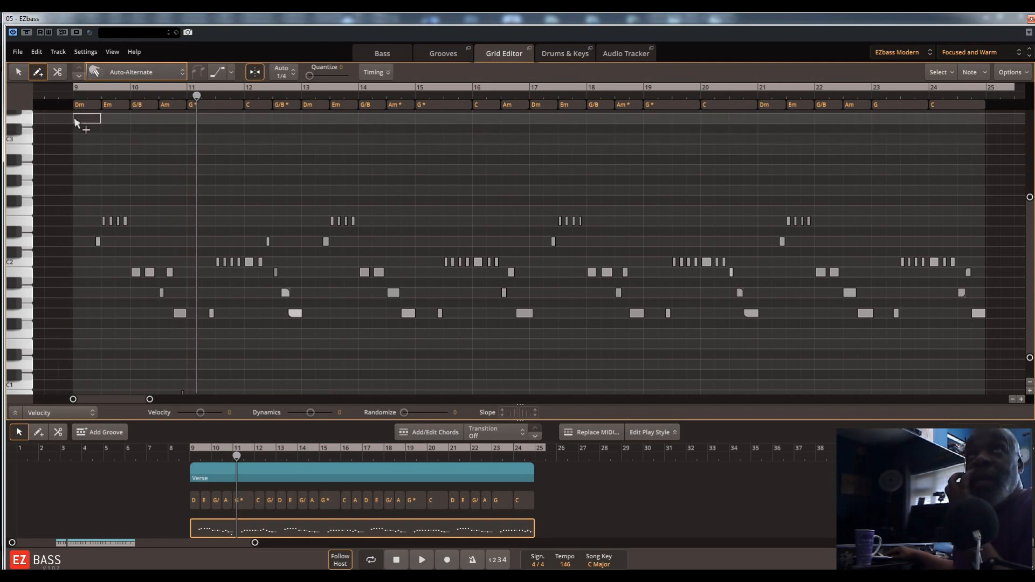
# Step: Draw a long note just above C3 with the Pencil tool, from shortly after bar 11 to about bar 16
pyautogui.click(56, 69)
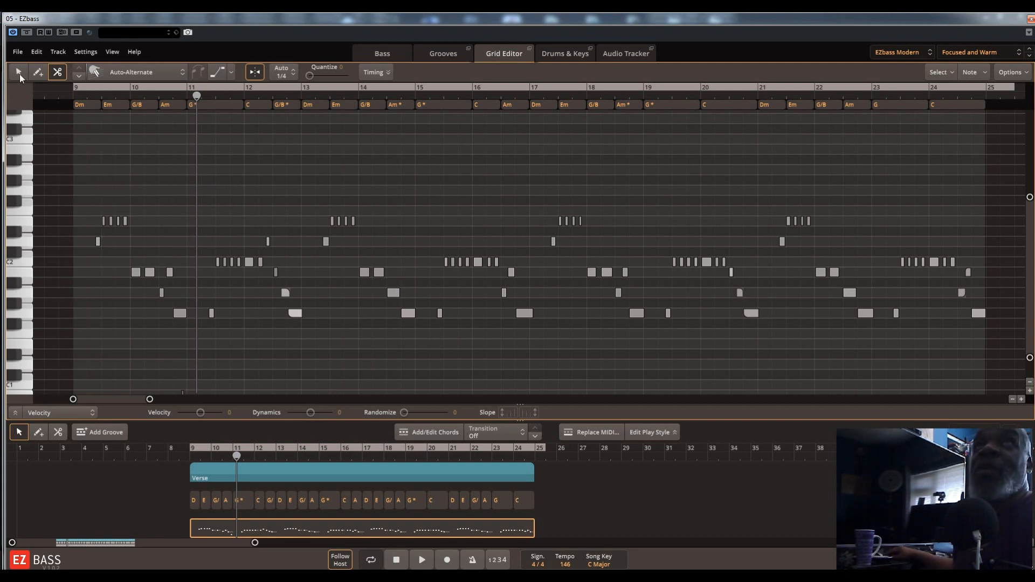
pyautogui.click(35, 72)
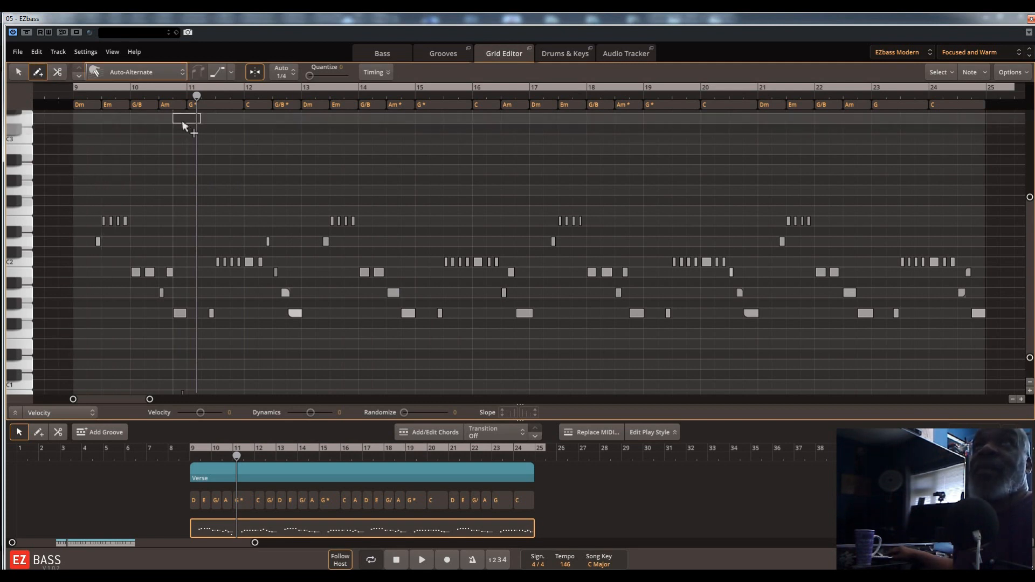
pyautogui.click(211, 132)
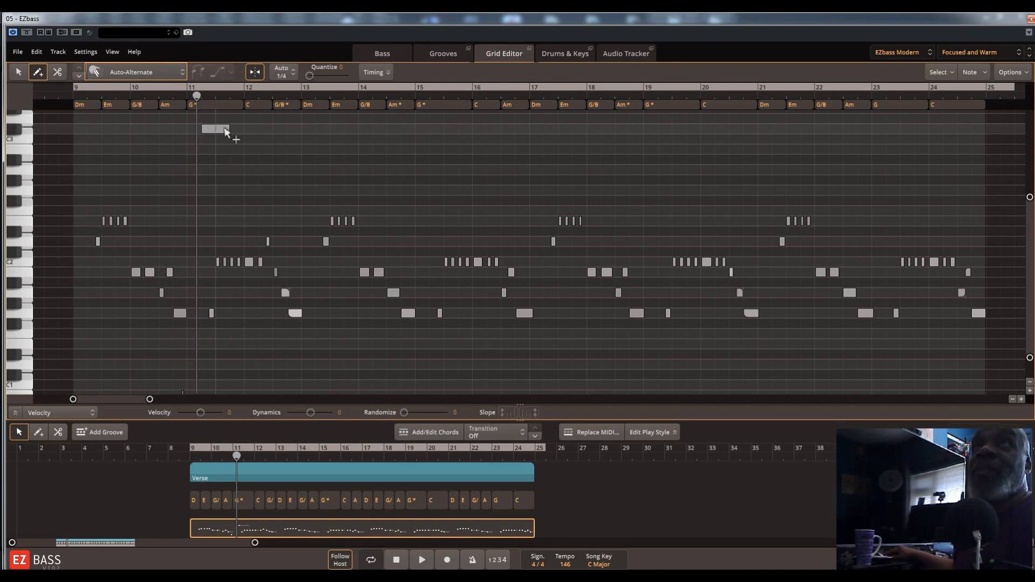
pyautogui.moveTo(229, 132); pyautogui.dragTo(472, 139)
# Step: Split the long high note into four pieces, cutting shortly before bar 12, after bar 13 and midway through bar 14
pyautogui.click(57, 72)
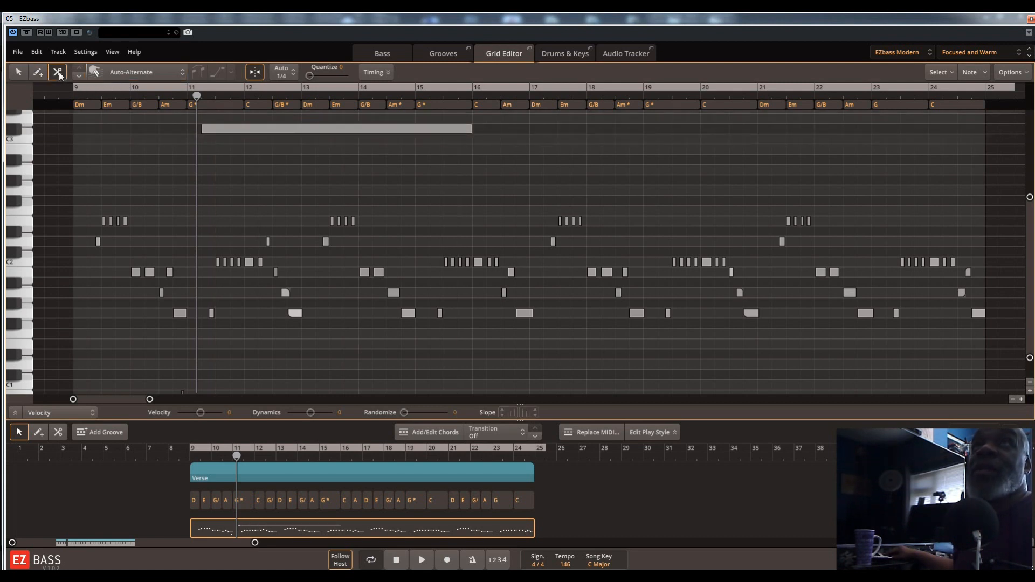
pyautogui.click(234, 129)
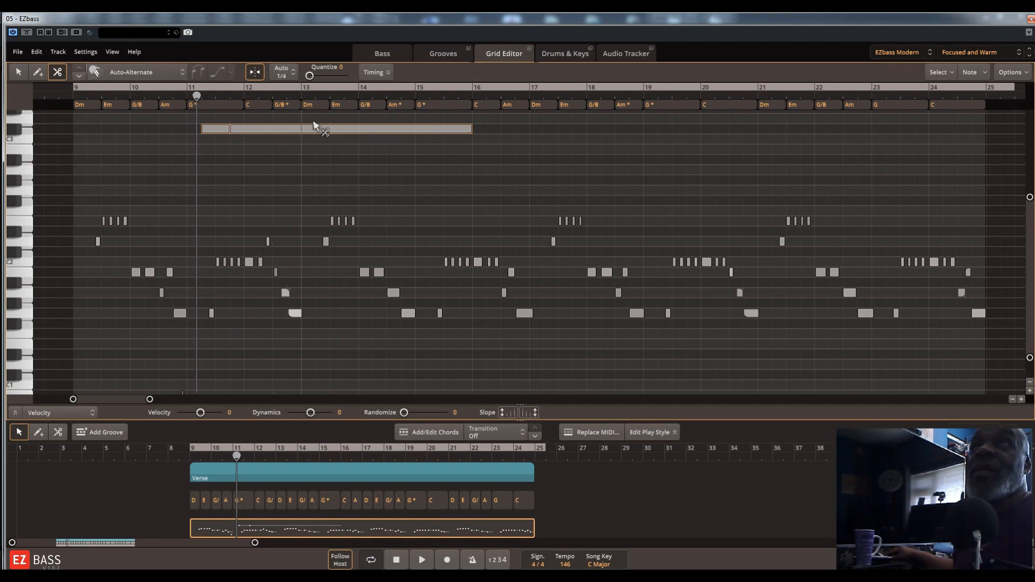
pyautogui.click(311, 133)
pyautogui.click(389, 139)
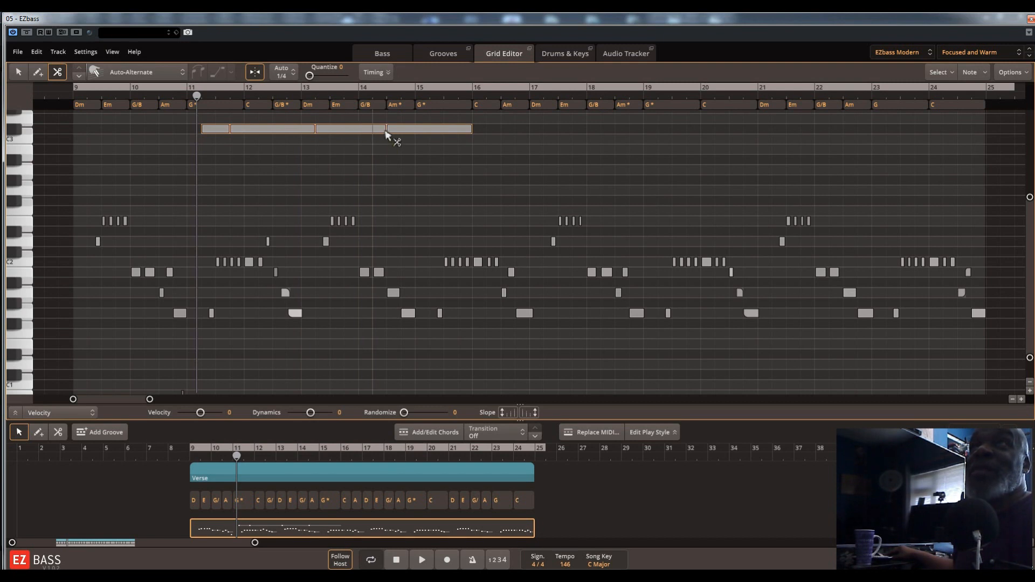
# Step: Shorten each of the four split high notes with the Selection tool, leaving gaps between them
pyautogui.click(21, 72)
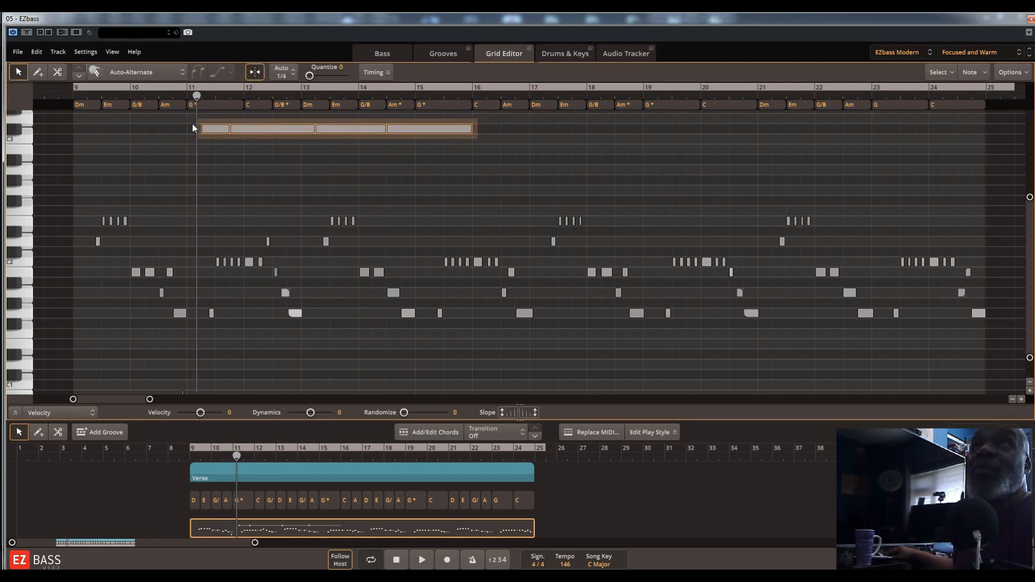
pyautogui.click(217, 153)
pyautogui.moveTo(228, 132); pyautogui.dragTo(216, 132)
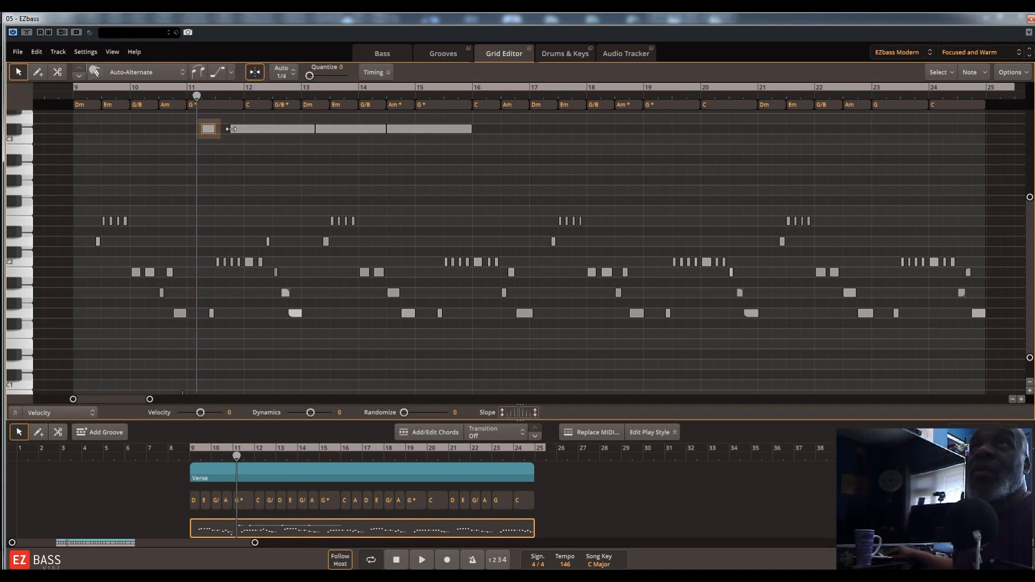
pyautogui.moveTo(315, 130); pyautogui.dragTo(296, 133)
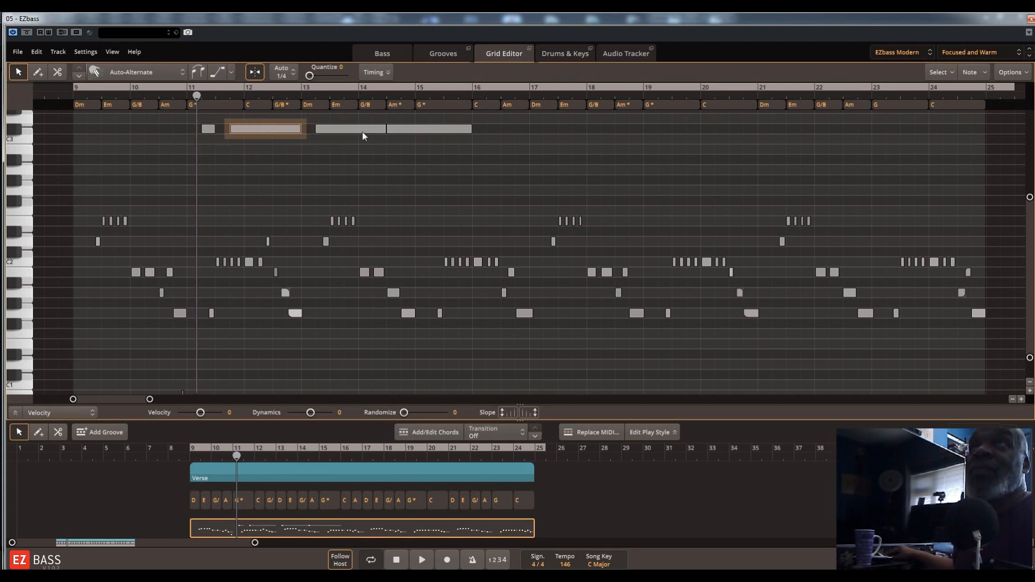
pyautogui.moveTo(383, 126); pyautogui.dragTo(345, 138)
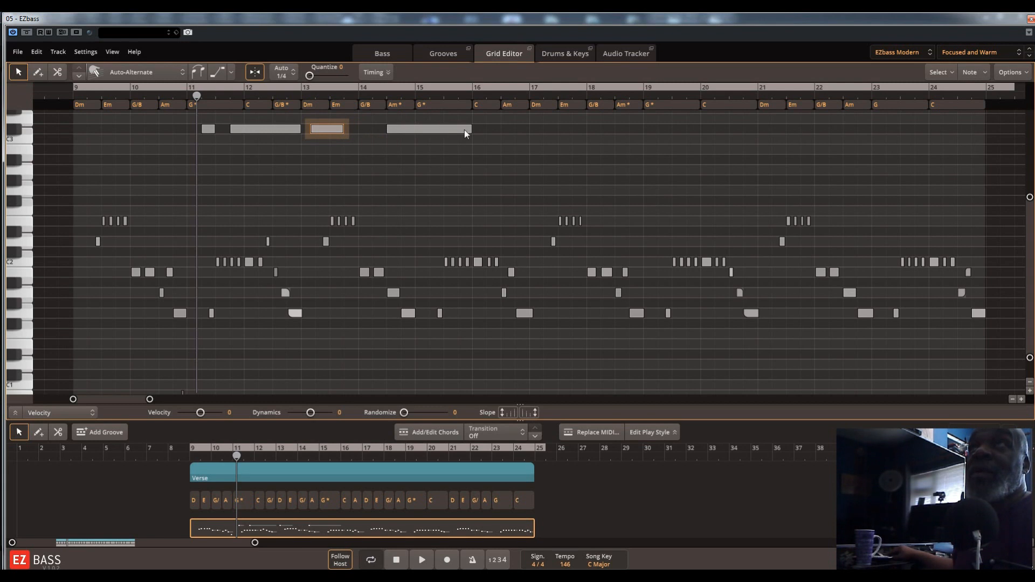
pyautogui.moveTo(467, 128); pyautogui.dragTo(393, 149)
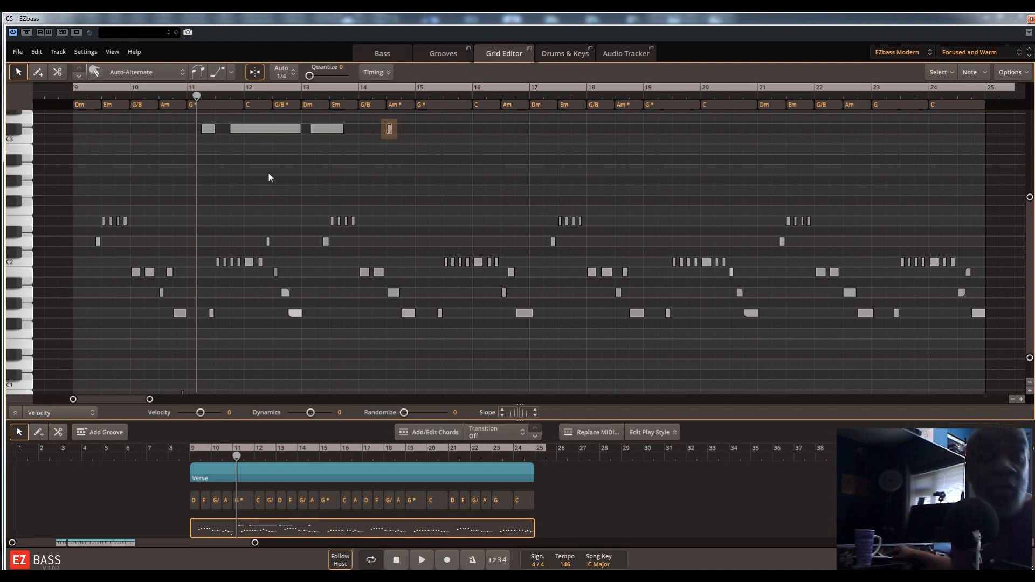
# Step: Delete the four split high notes and set the articulation for new notes to Ghost Note
pyautogui.press('Delete')
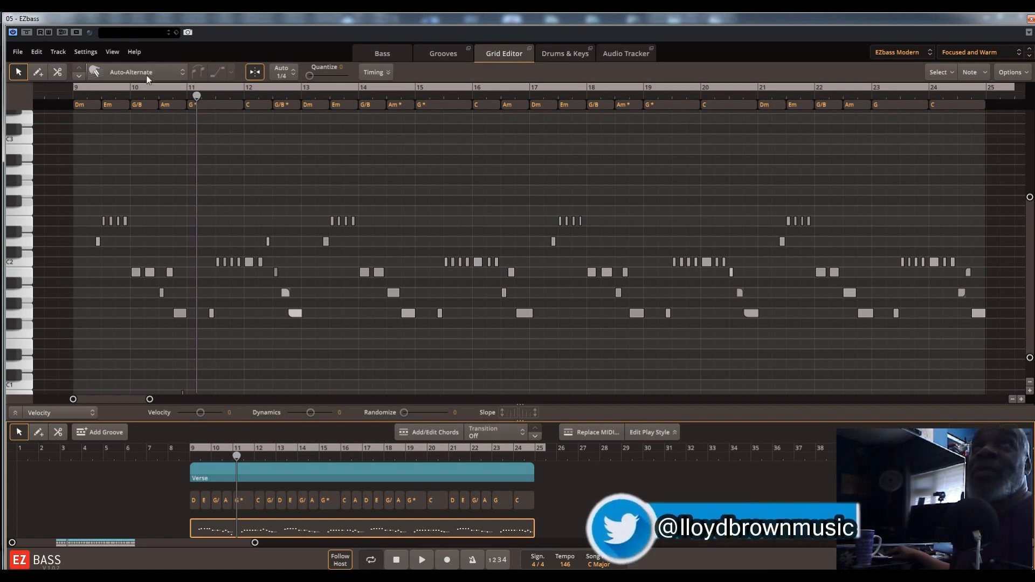
pyautogui.click(174, 75)
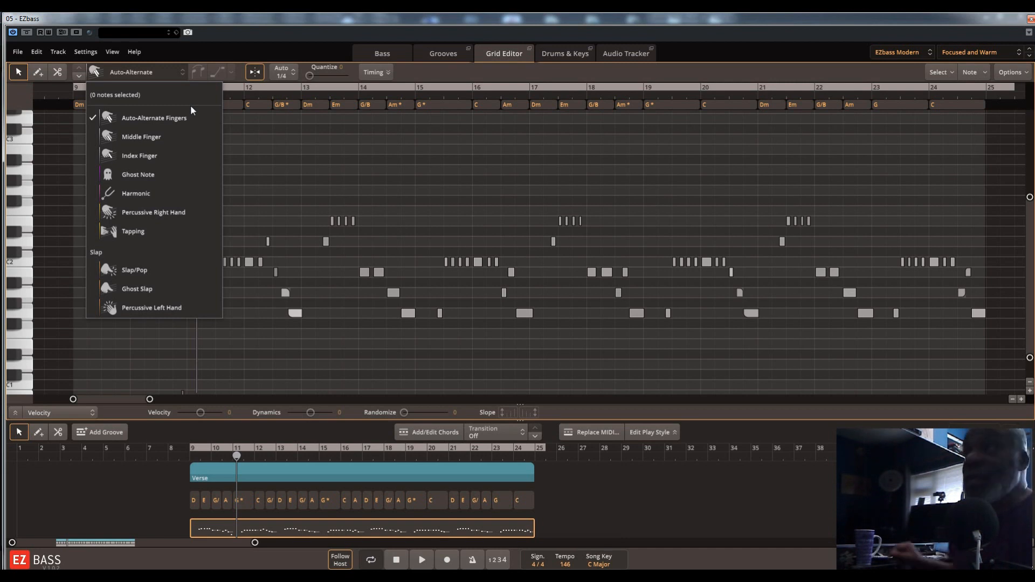
pyautogui.click(152, 175)
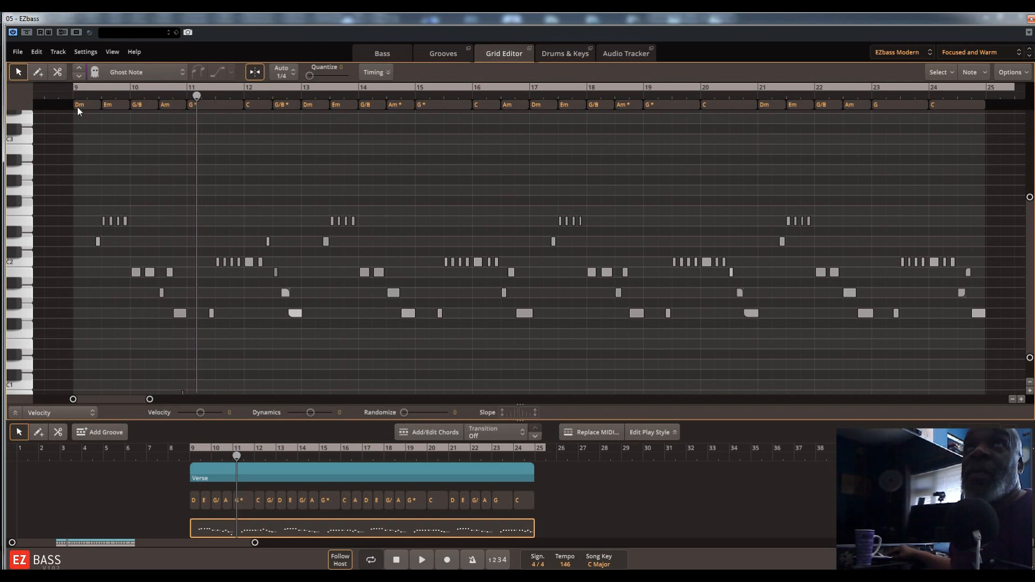
# Step: Draw short ghost notes just below the lowest bass notes at bar 15 and shortly after bars 17, 21 and 23
pyautogui.click(39, 73)
pyautogui.click(360, 241)
pyautogui.click(418, 334)
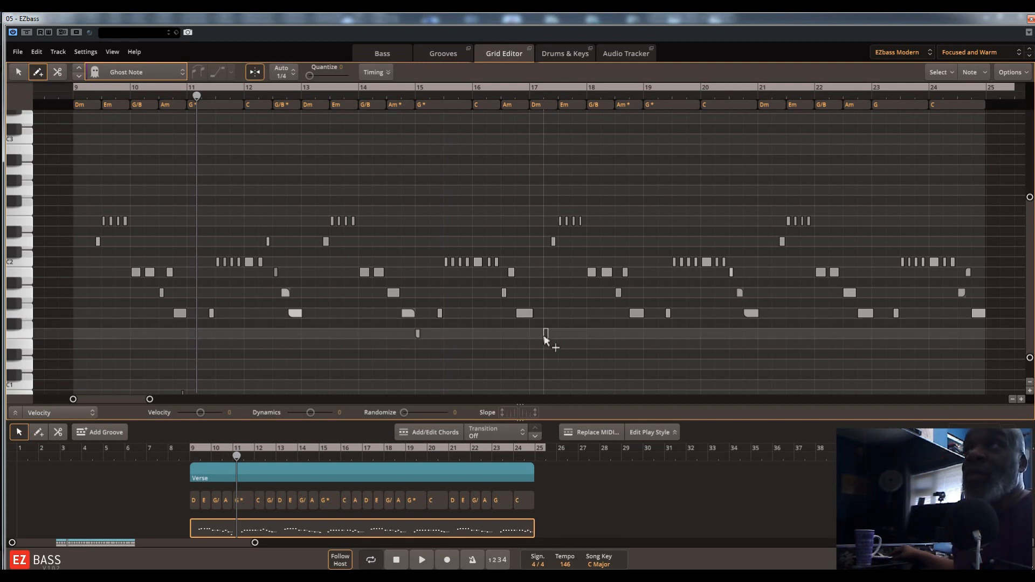
pyautogui.click(774, 335)
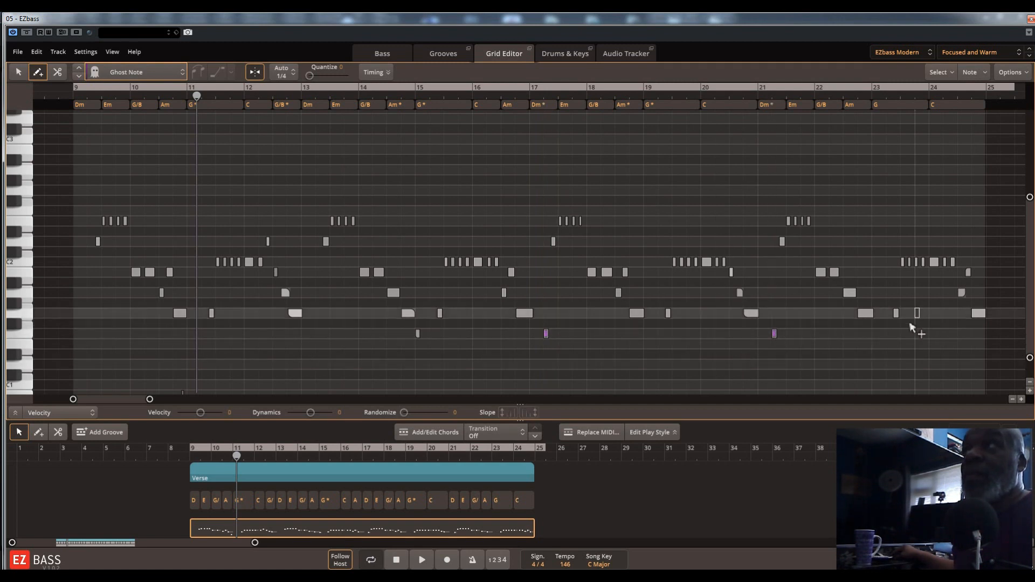
pyautogui.click(887, 339)
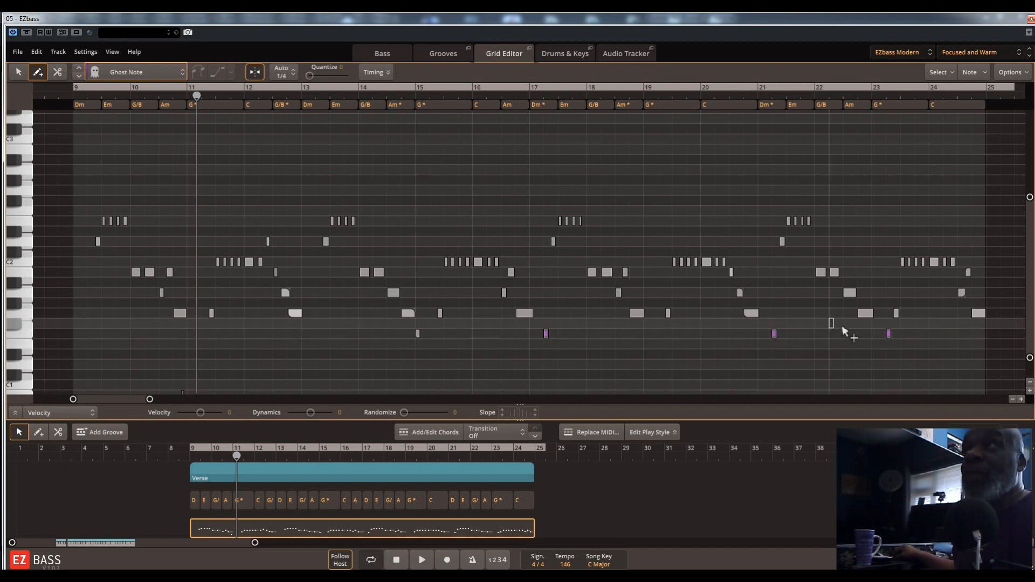
# Step: Switch to the Pointer tool and play the verse from bar 9 to hear the ghost notes
pyautogui.click(14, 73)
pyautogui.click(189, 468)
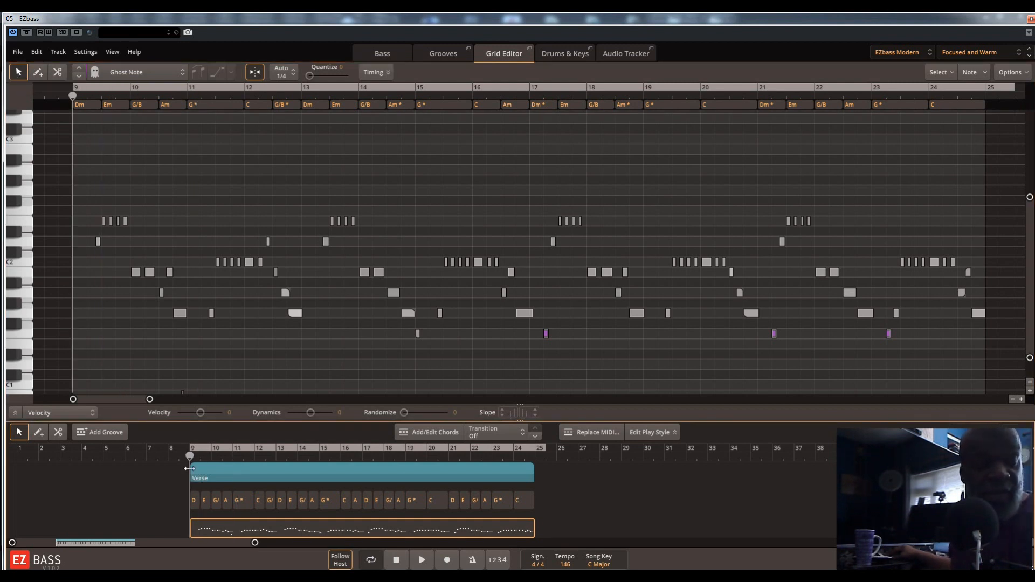
pyautogui.press('space')
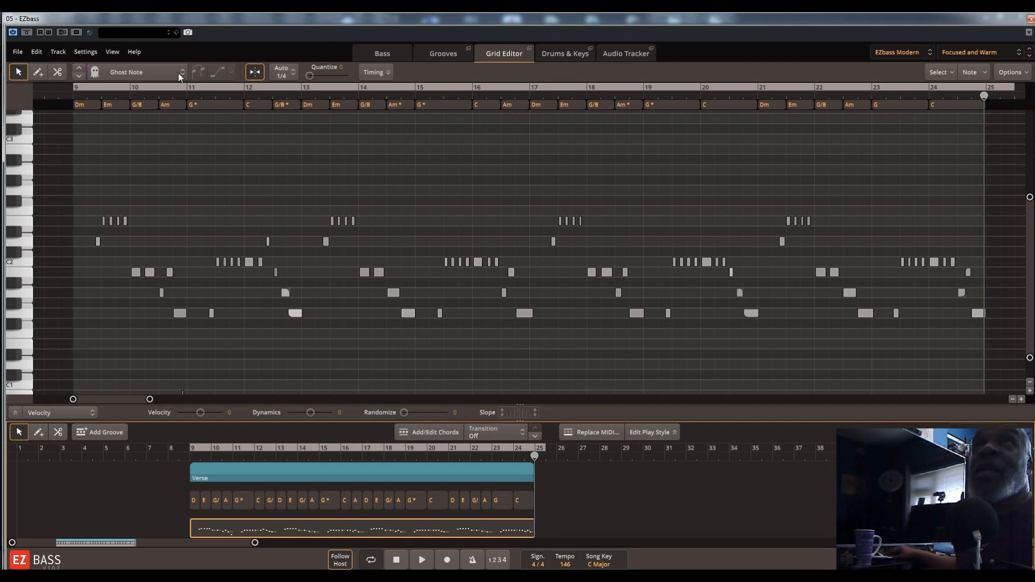
# Step: Draw two short Harmonic notes above the bass line, shortly before bars 11 and 15, and play the verse to hear them
pyautogui.click(180, 74)
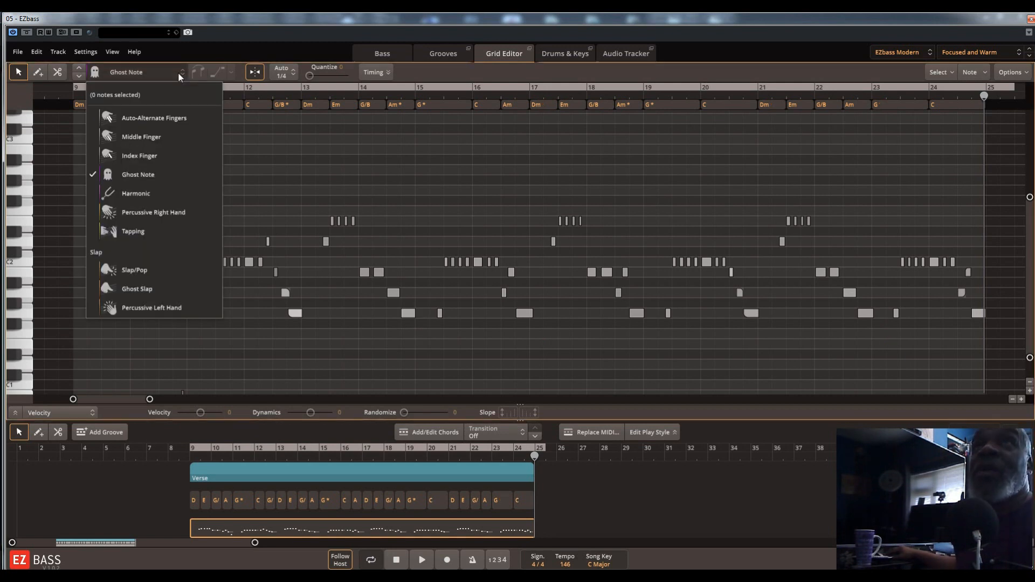
pyautogui.click(132, 195)
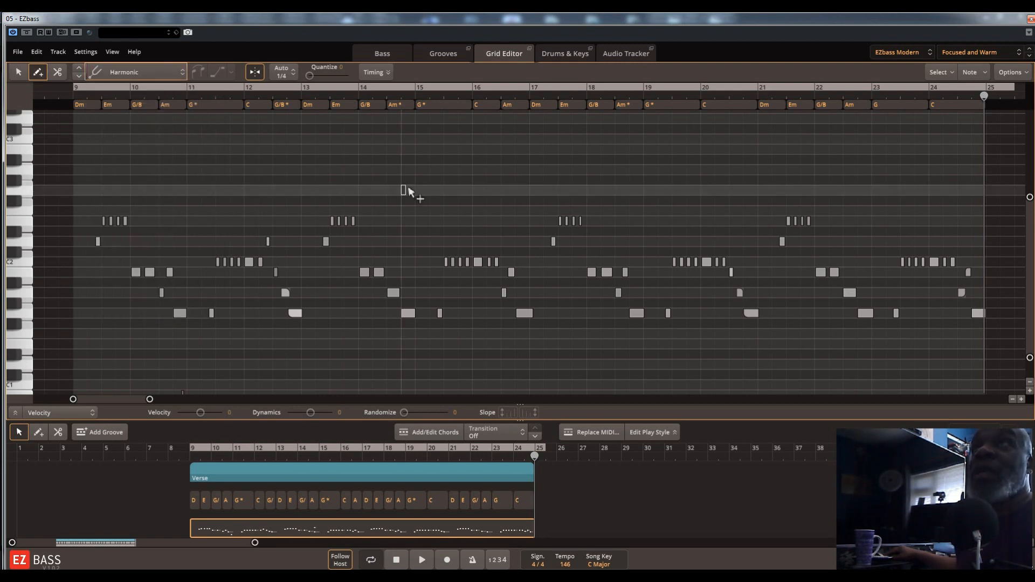
pyautogui.click(409, 190)
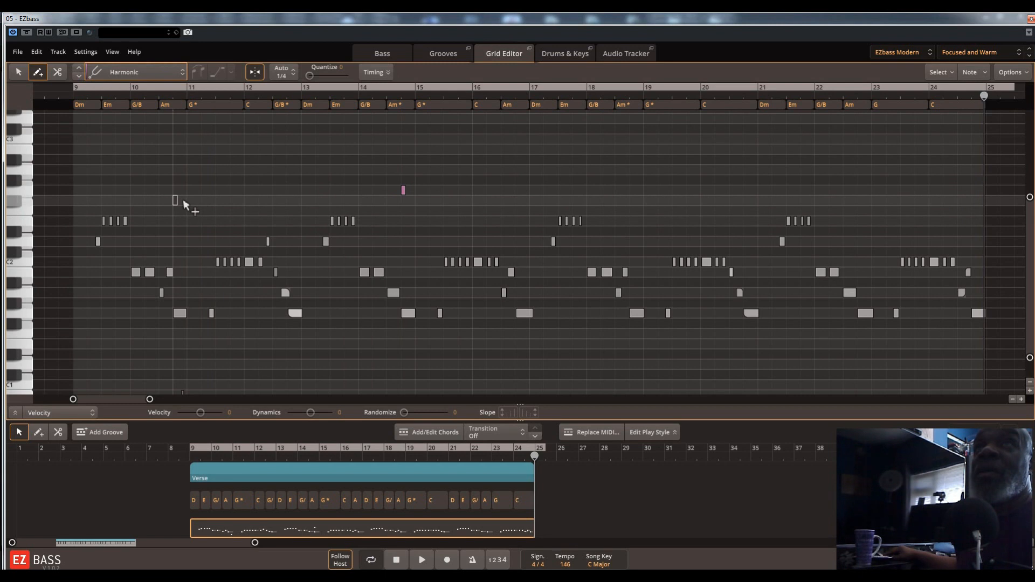
pyautogui.click(180, 205)
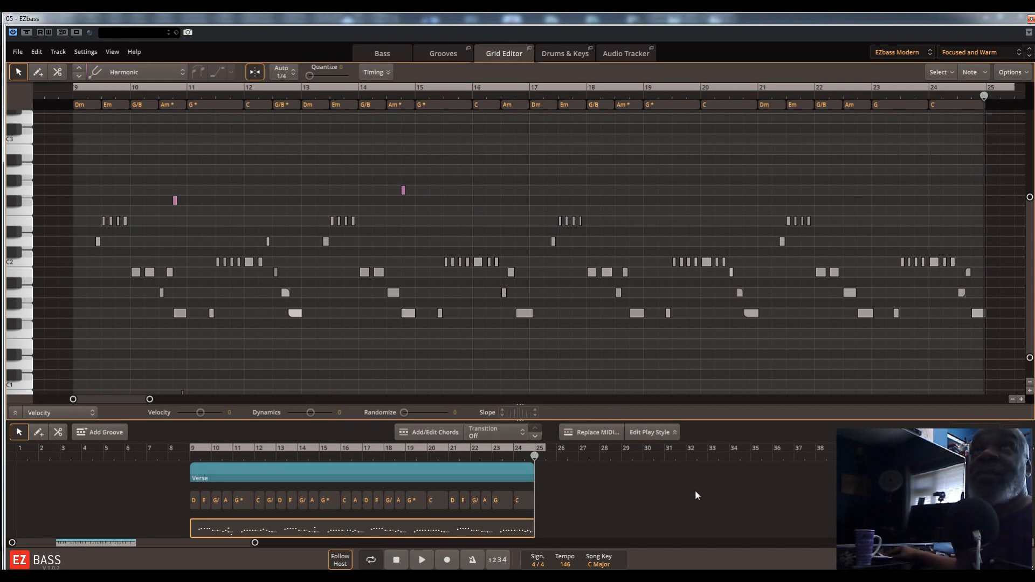
pyautogui.press('space')
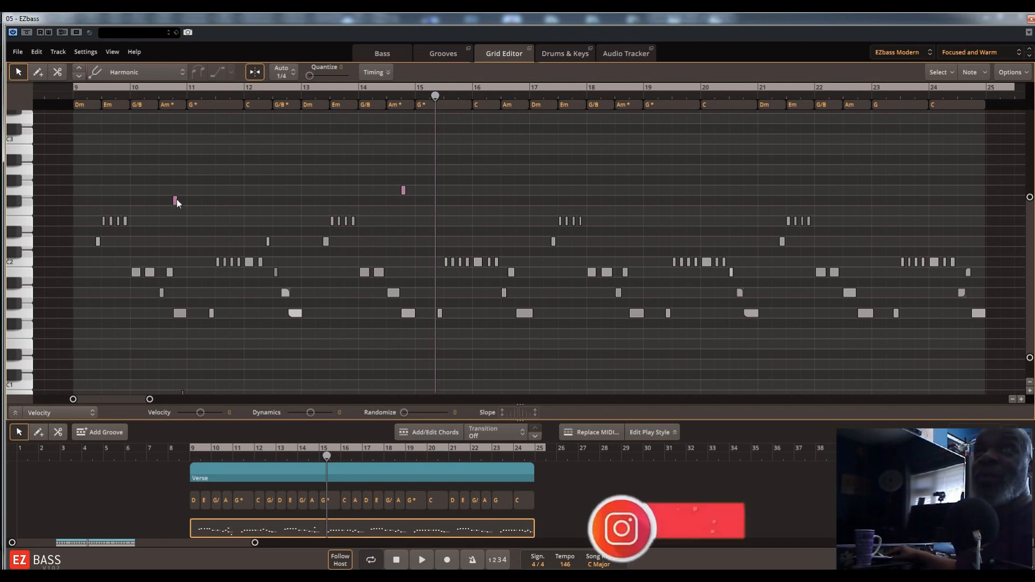
# Step: Raise the first harmonic note by two semitones, and delete both harmonic notes
pyautogui.moveTo(176, 202); pyautogui.dragTo(177, 180)
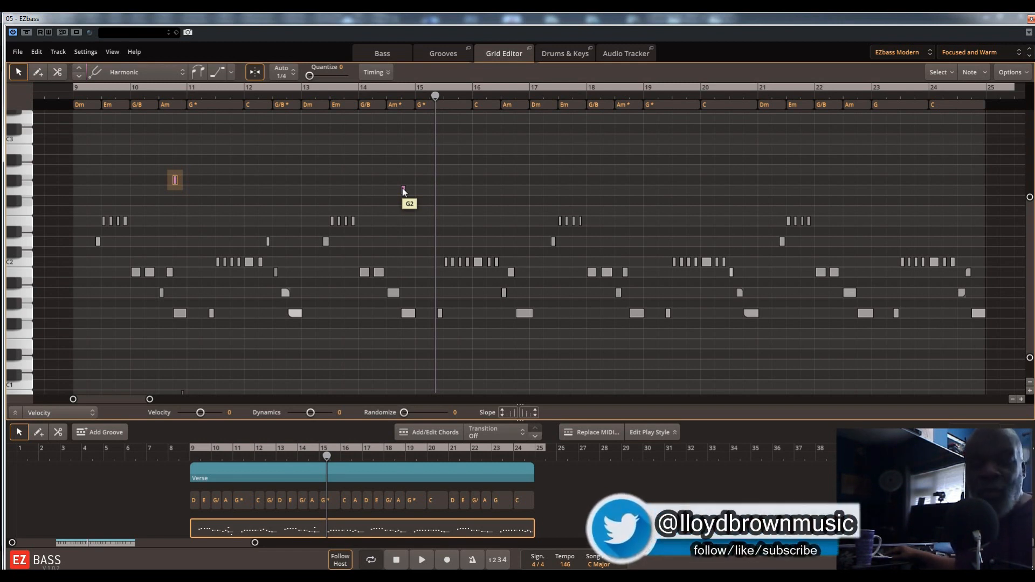
pyautogui.press('Delete')
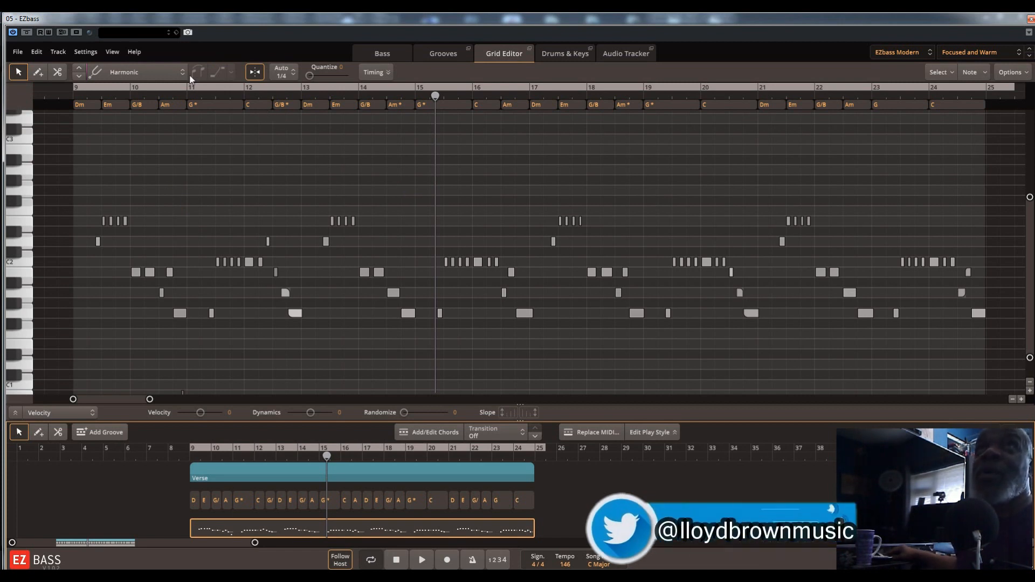
# Step: Draw fifteen short Percussive Right Hand notes in one row two semitones below C3, spread from bar 14 to bar 23
pyautogui.click(129, 72)
pyautogui.click(118, 212)
pyautogui.click(37, 72)
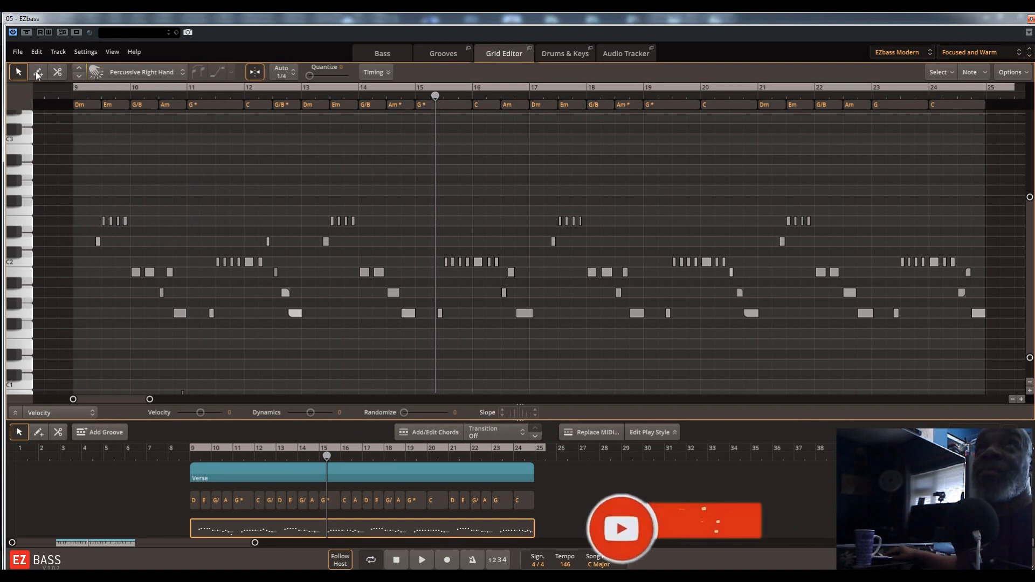
pyautogui.click(365, 162)
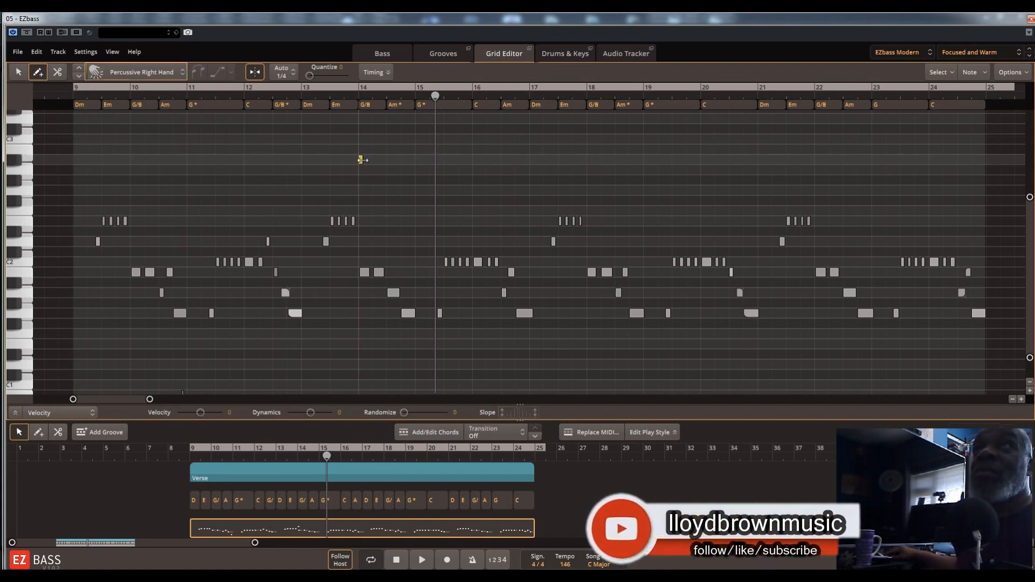
pyautogui.click(446, 160)
pyautogui.click(460, 160)
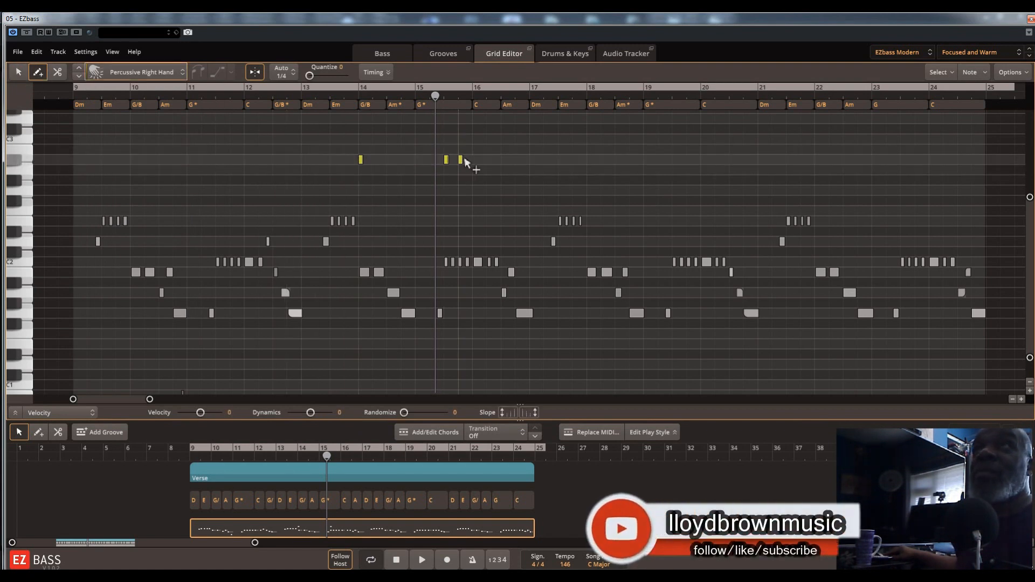
pyautogui.click(504, 160)
pyautogui.click(532, 162)
pyautogui.click(589, 160)
pyautogui.click(631, 160)
pyautogui.click(661, 160)
pyautogui.click(702, 160)
pyautogui.click(717, 160)
pyautogui.click(746, 160)
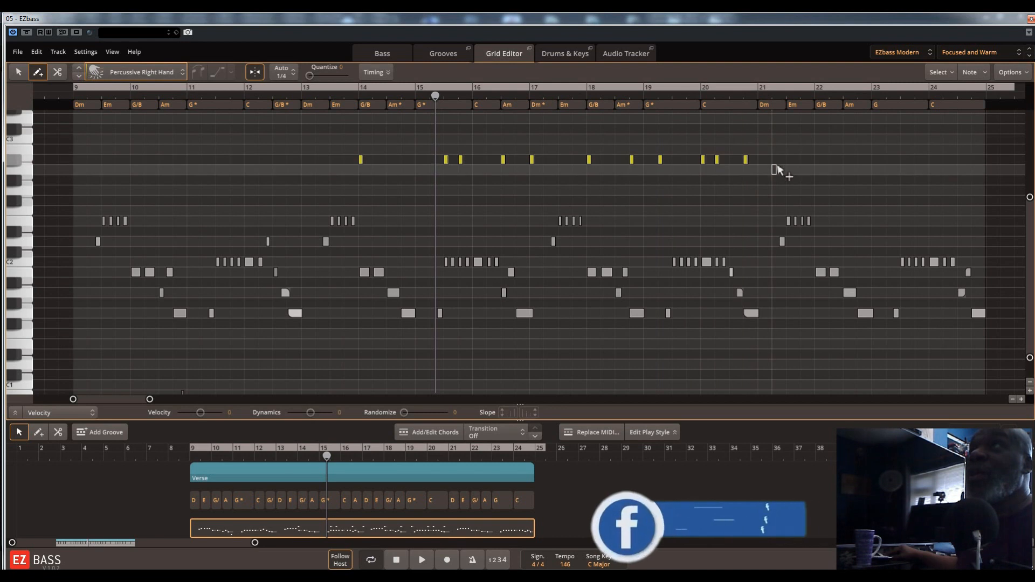
pyautogui.click(774, 160)
pyautogui.click(817, 160)
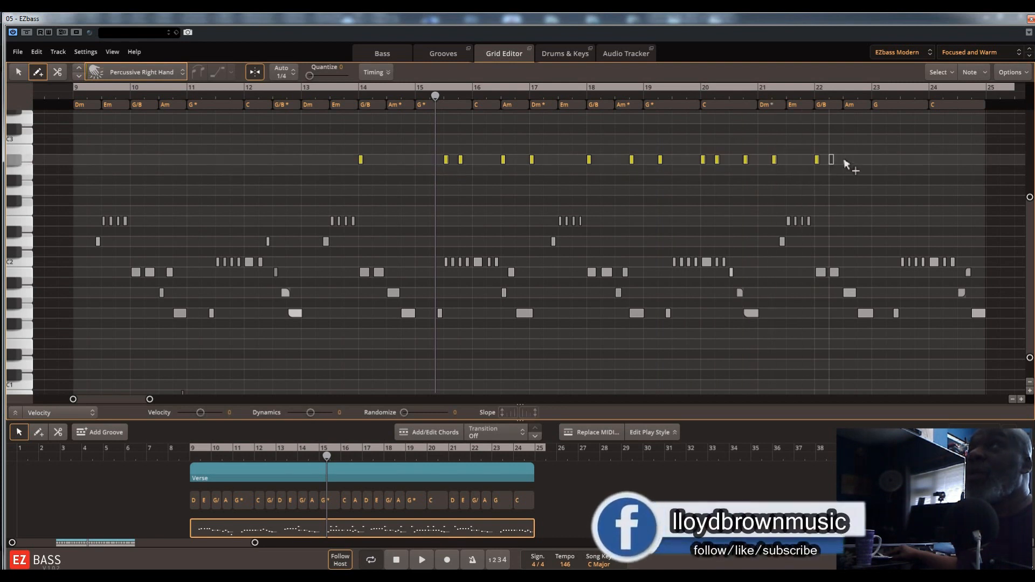
pyautogui.click(846, 160)
pyautogui.click(885, 165)
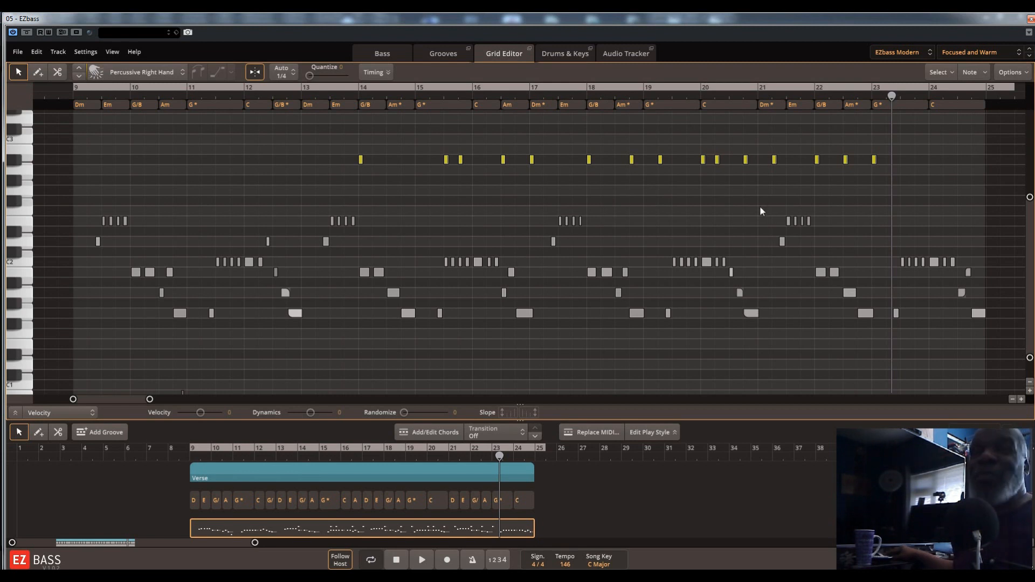
# Step: Undo all the Percussive Right Hand notes drawn above the bass line
pyautogui.hotkey('ctrl', 'z')
pyautogui.hotkey('ctrl', 'z')
pyautogui.hotkey('ctrl', 'z')
pyautogui.hotkey('ctrl', 'z')
pyautogui.hotkey('ctrl', 'z')
pyautogui.hotkey('ctrl', 'z')
pyautogui.hotkey('ctrl', 'z')
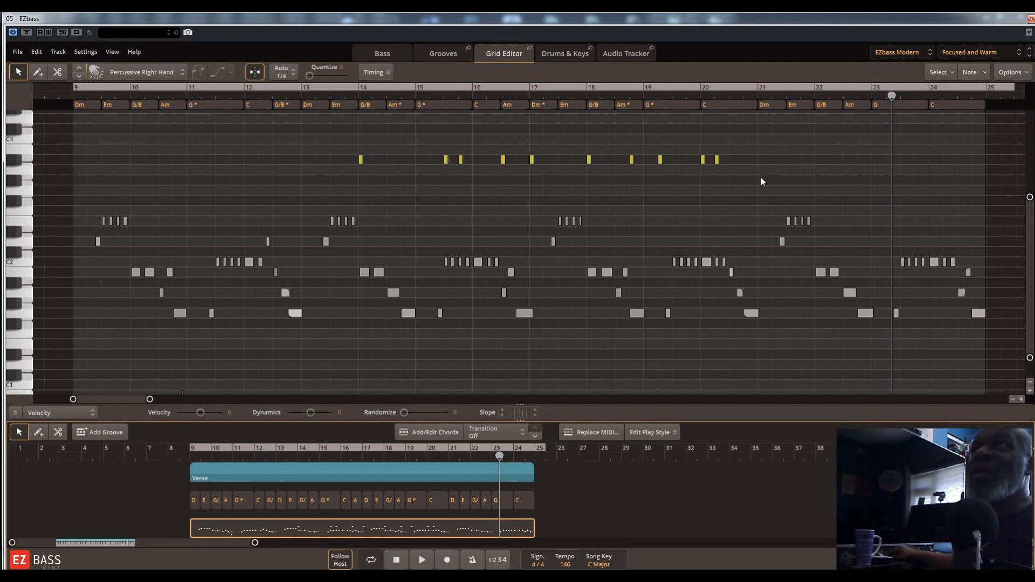
pyautogui.hotkey('ctrl', 'z')
pyautogui.hotkey('ctrl', 'z')
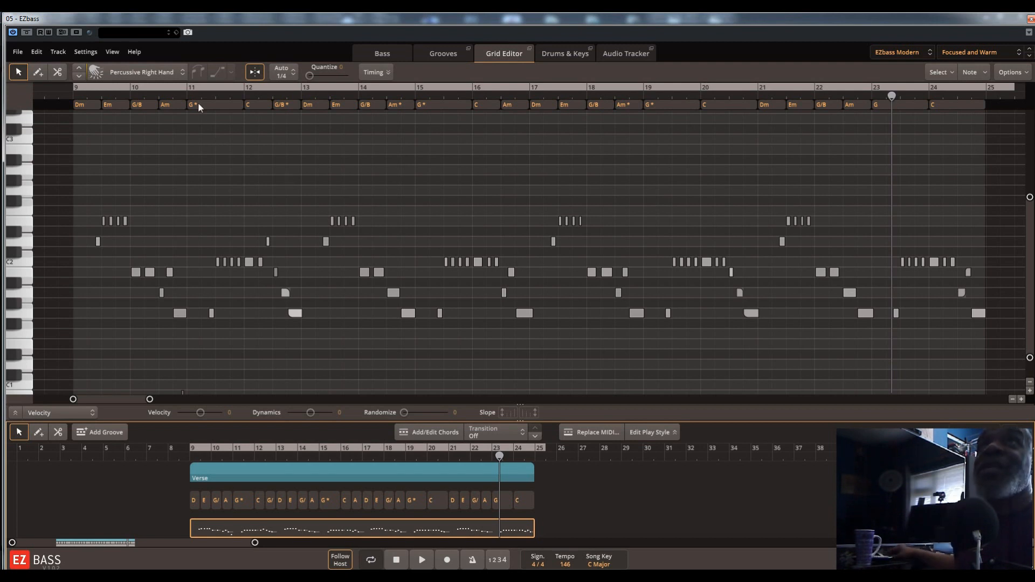
# Step: Draw four short Slap/Pop notes just below C3, at the starts of bars 11, 15, 19 and 22
pyautogui.click(173, 76)
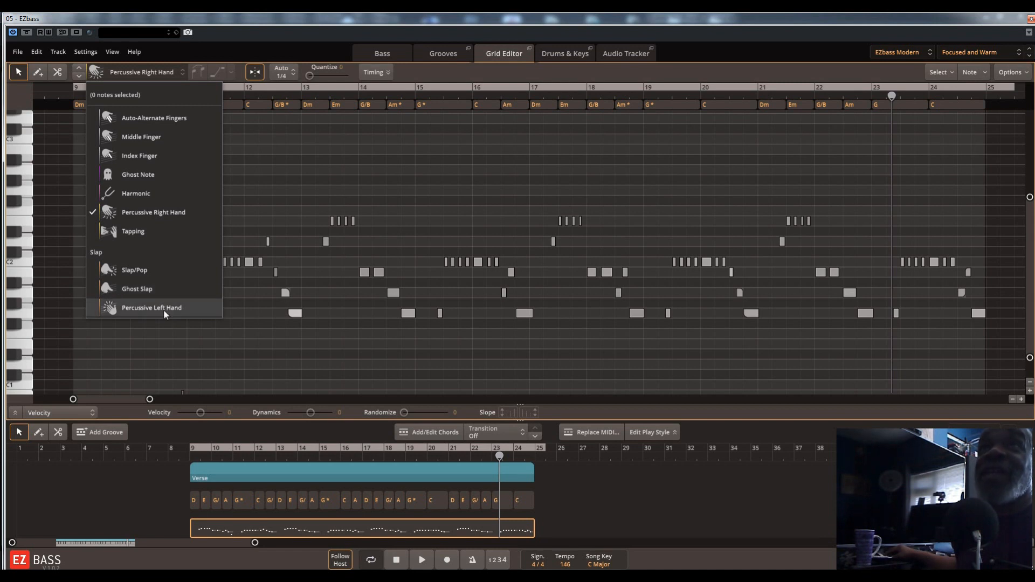
pyautogui.click(154, 270)
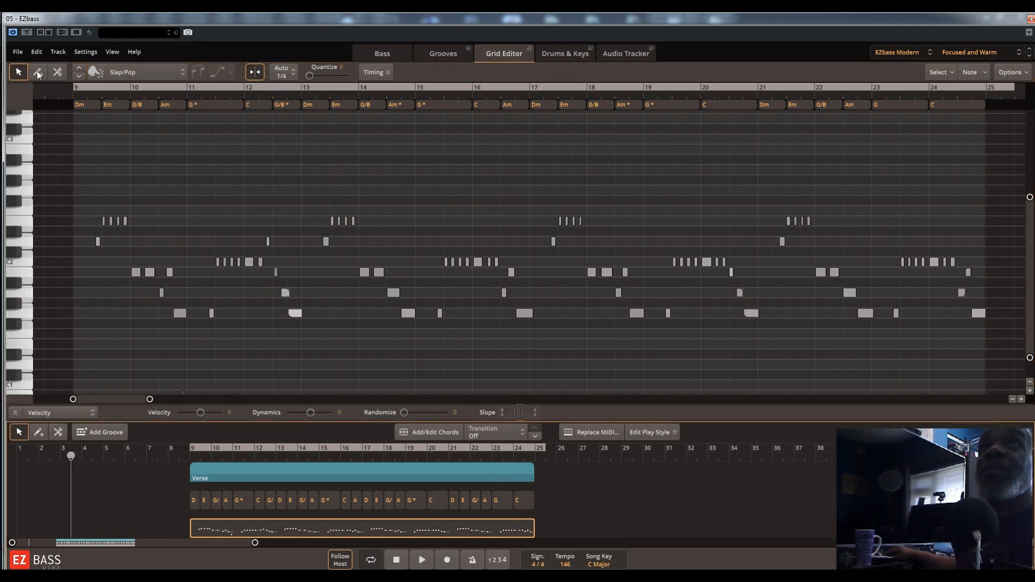
pyautogui.click(38, 72)
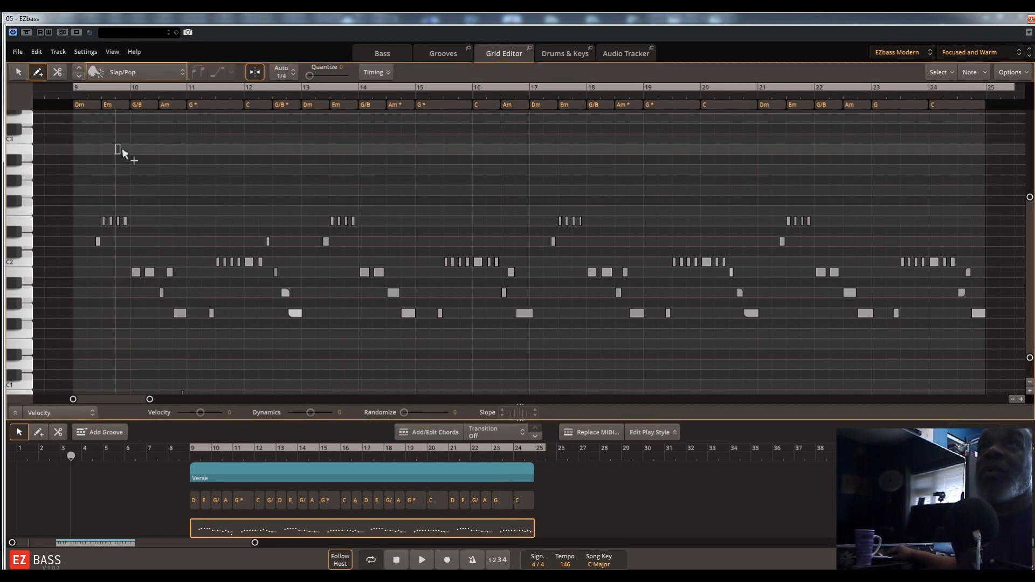
pyautogui.click(189, 150)
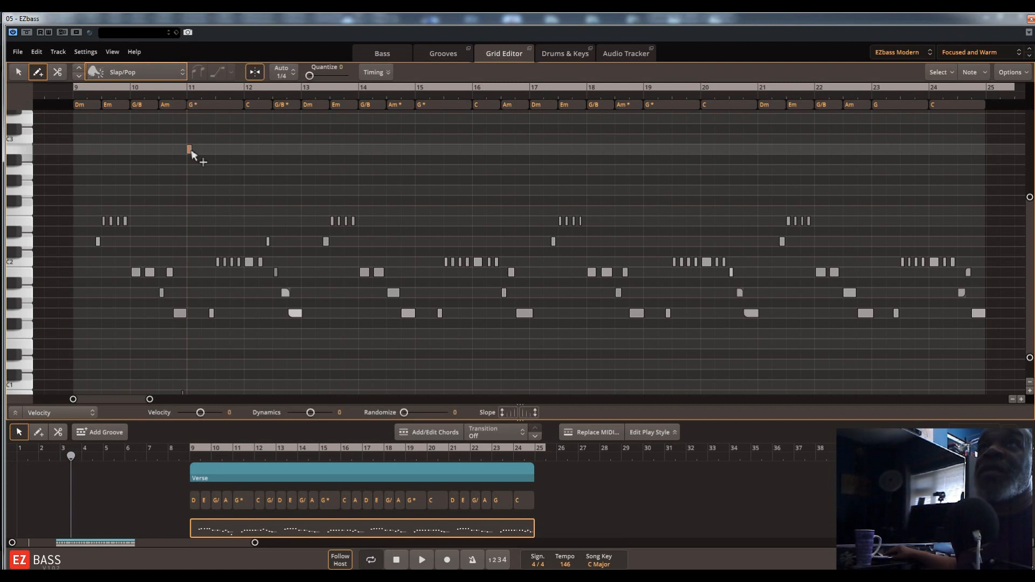
pyautogui.click(421, 150)
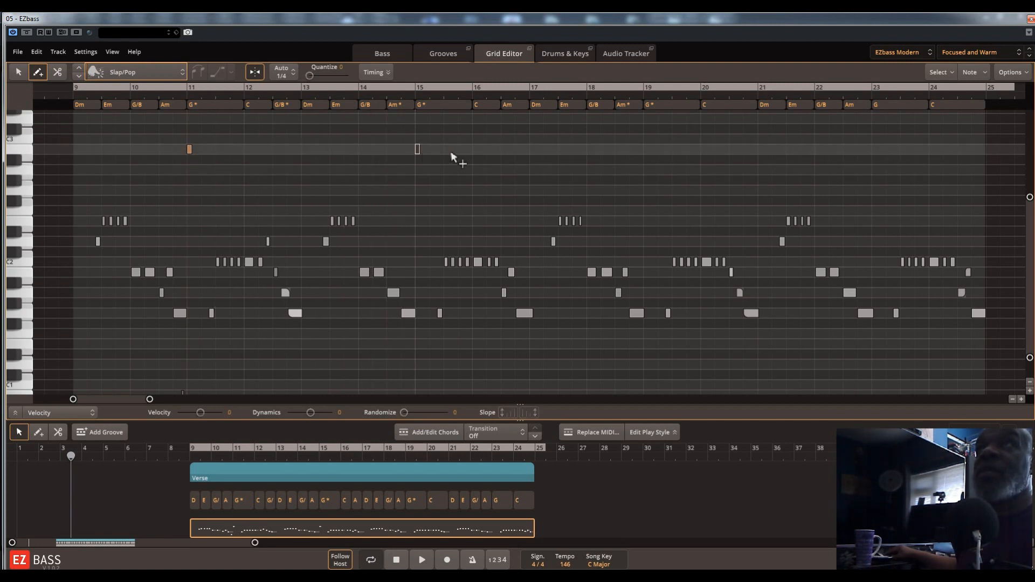
pyautogui.click(648, 160)
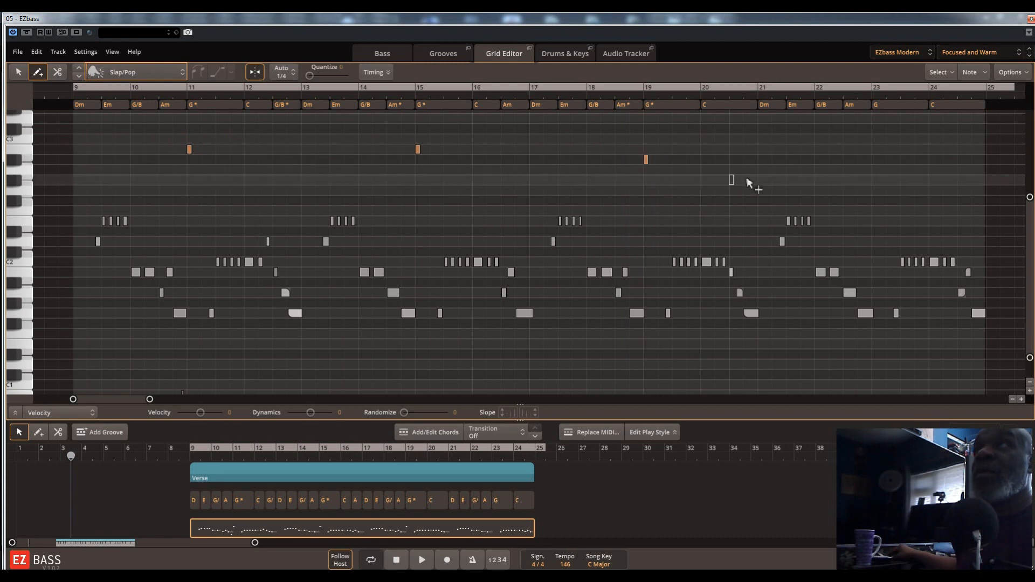
pyautogui.click(817, 160)
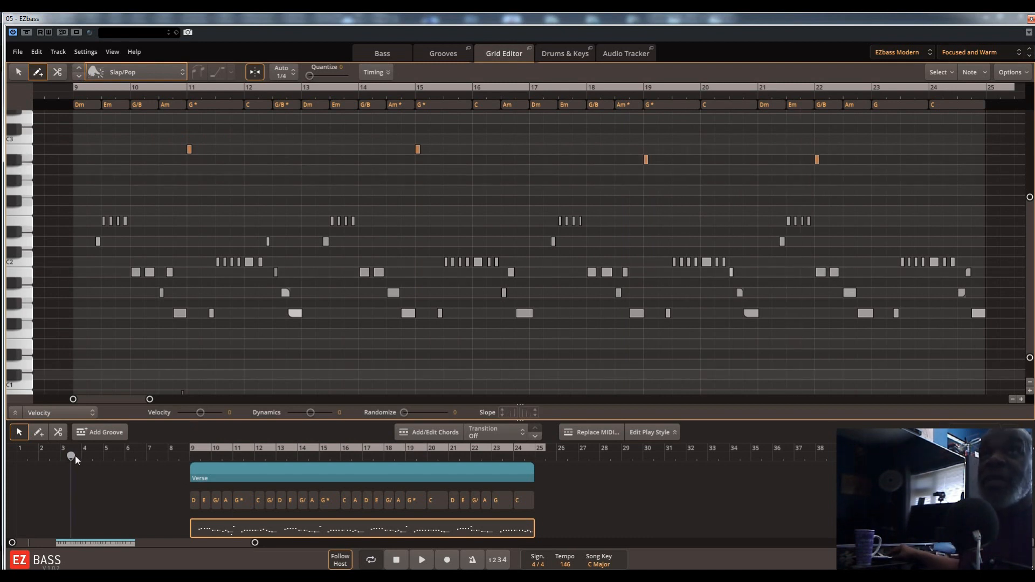
# Step: Play the verse from bar 9 to hear the Slap/Pop notes, and undo those notes
pyautogui.moveTo(70, 456); pyautogui.dragTo(159, 439)
pyautogui.click(188, 448)
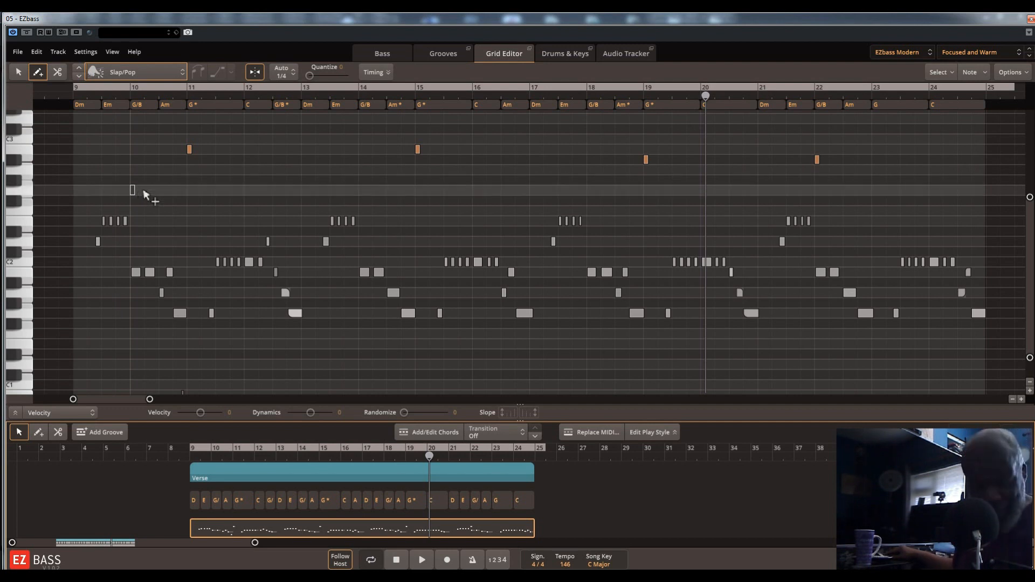
pyautogui.hotkey('ctrl', 'z')
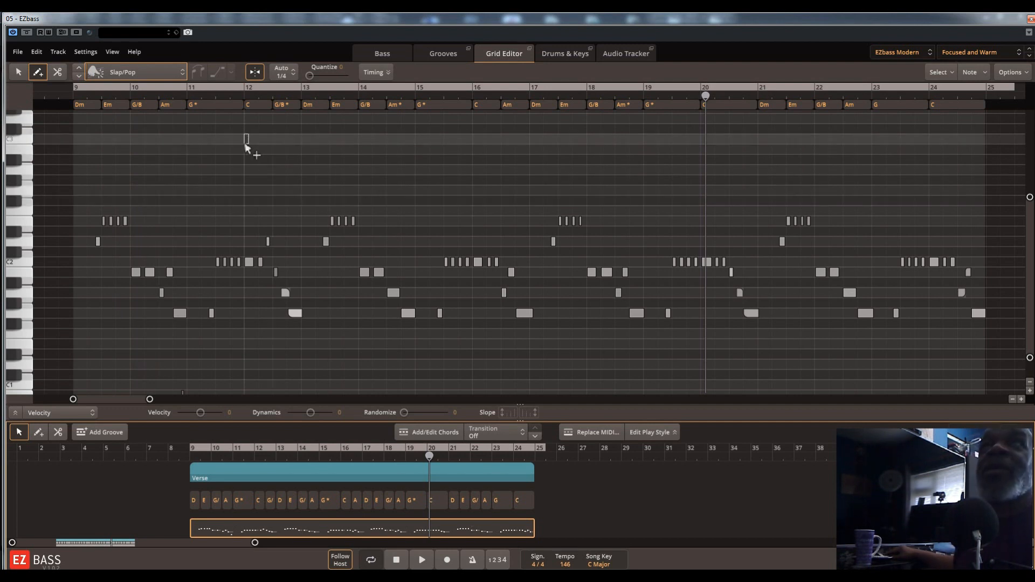
# Step: Switch from drawing notes to the Pointer tool and check the articulation choices
pyautogui.click(18, 71)
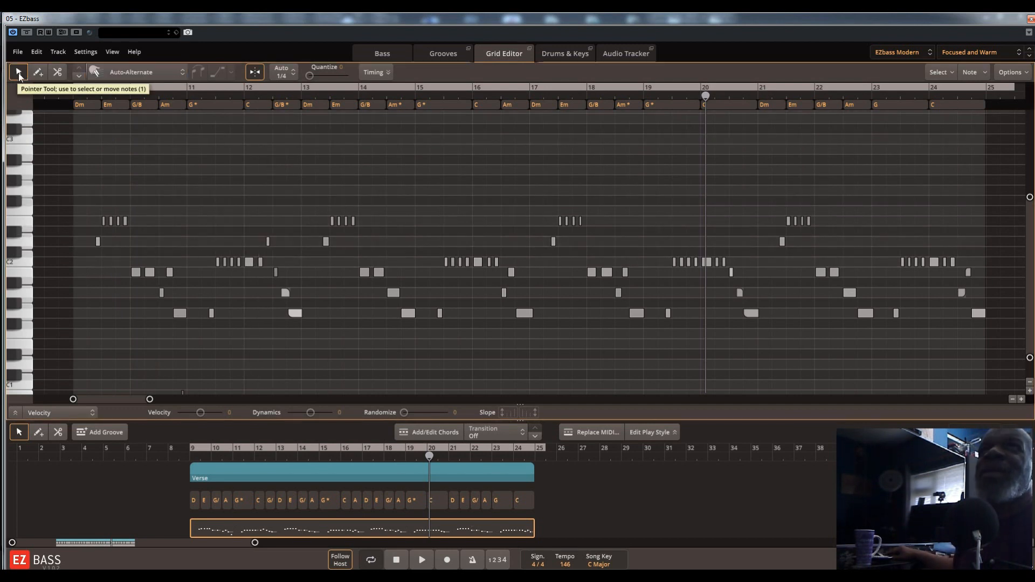
pyautogui.click(136, 74)
pyautogui.click(270, 162)
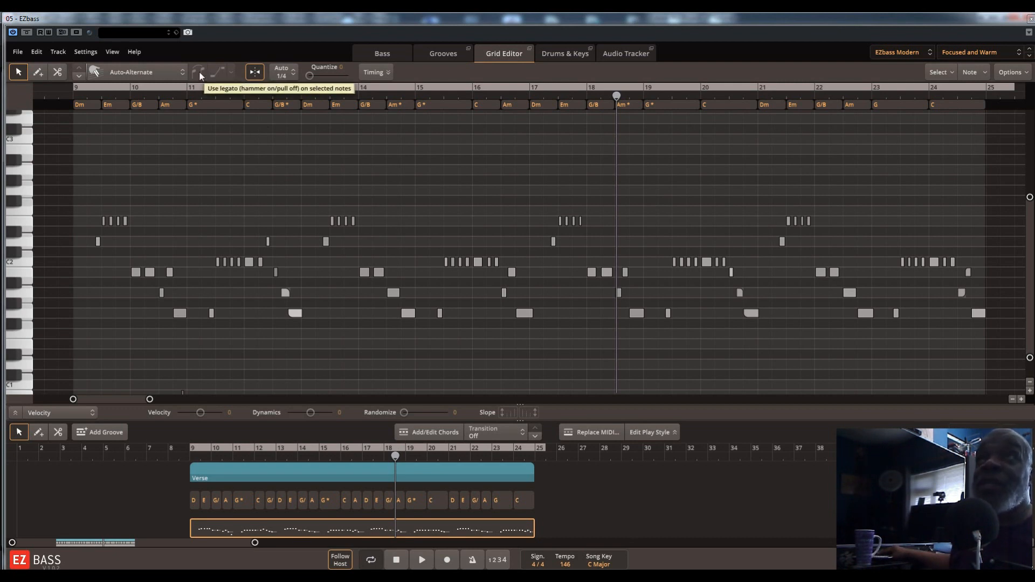
# Step: Try legato between the long G1 note just before bar 17 and the next higher note in bar 17, and undo it
pyautogui.click(525, 312)
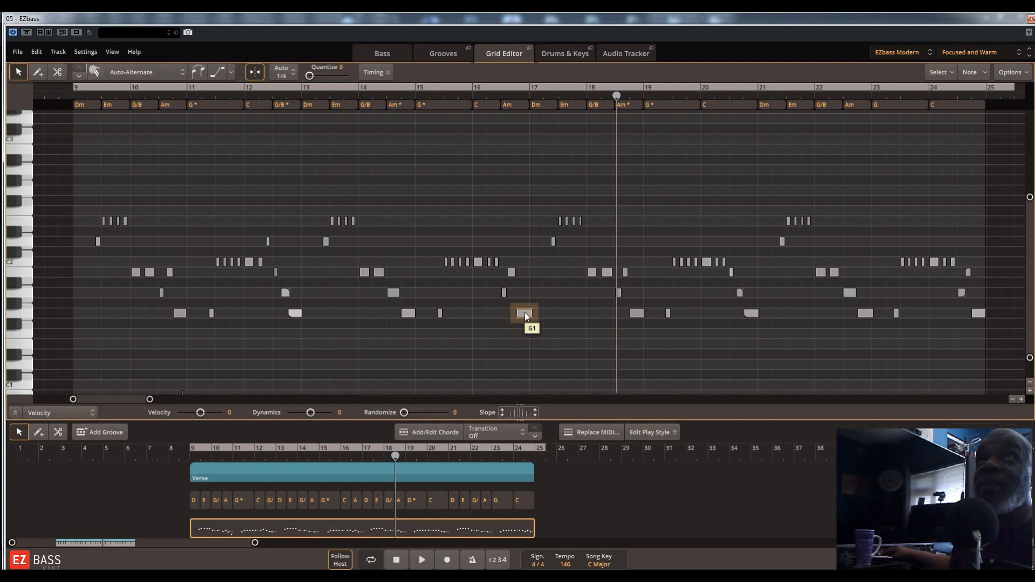
pyautogui.click(199, 74)
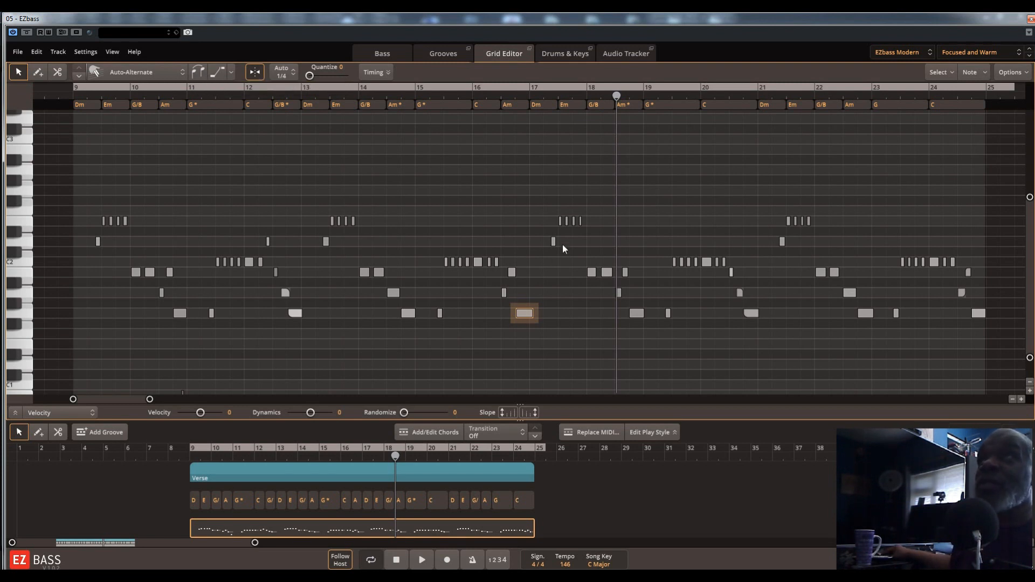
pyautogui.moveTo(563, 241); pyautogui.dragTo(525, 318)
pyautogui.click(197, 74)
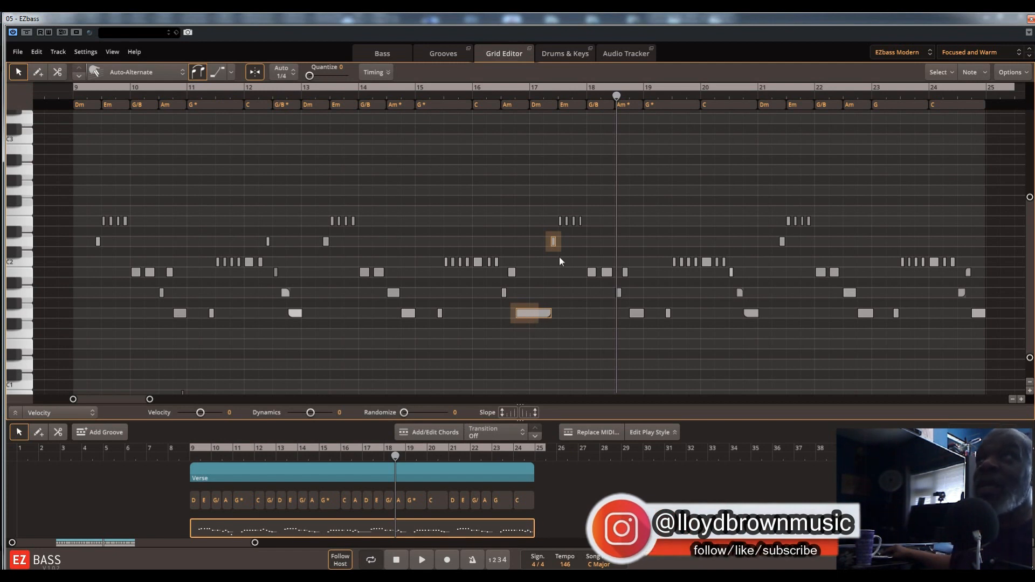
pyautogui.hotkey('ctrl', 'z')
# Step: Apply a Slide Out to the long G1 note just before bar 17 and play the verse to hear it
pyautogui.click(230, 72)
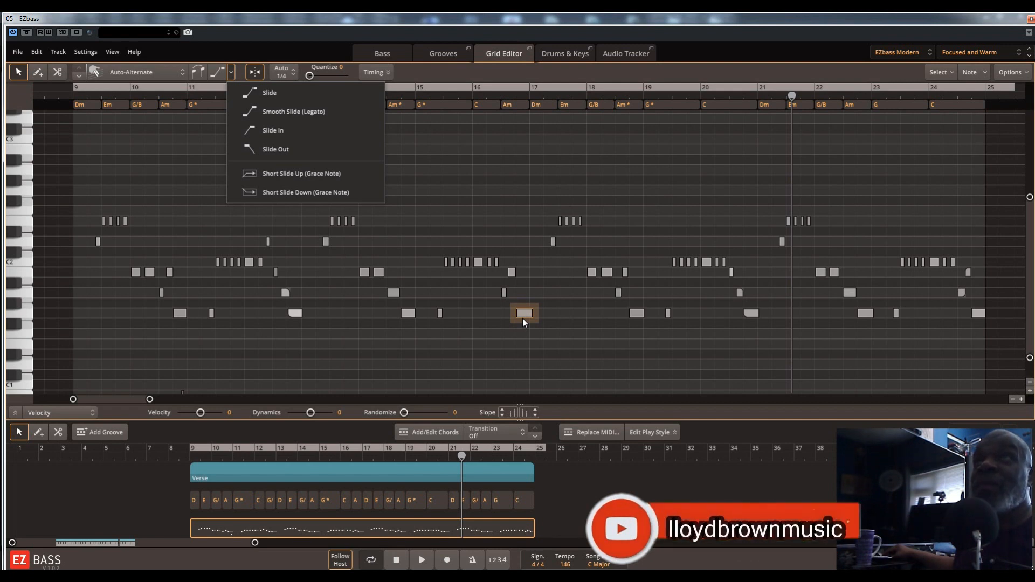
pyautogui.click(293, 150)
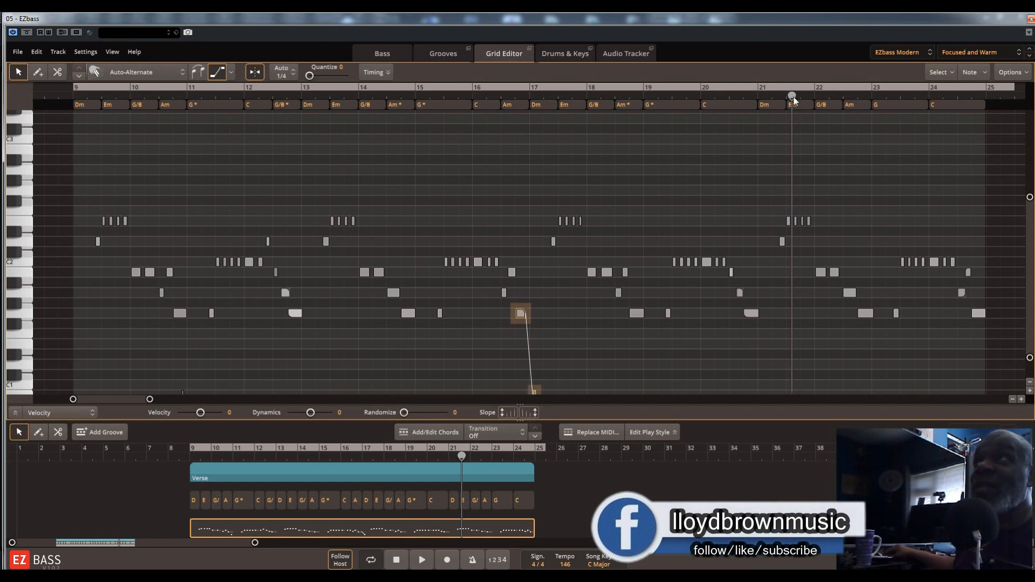
pyautogui.click(445, 554)
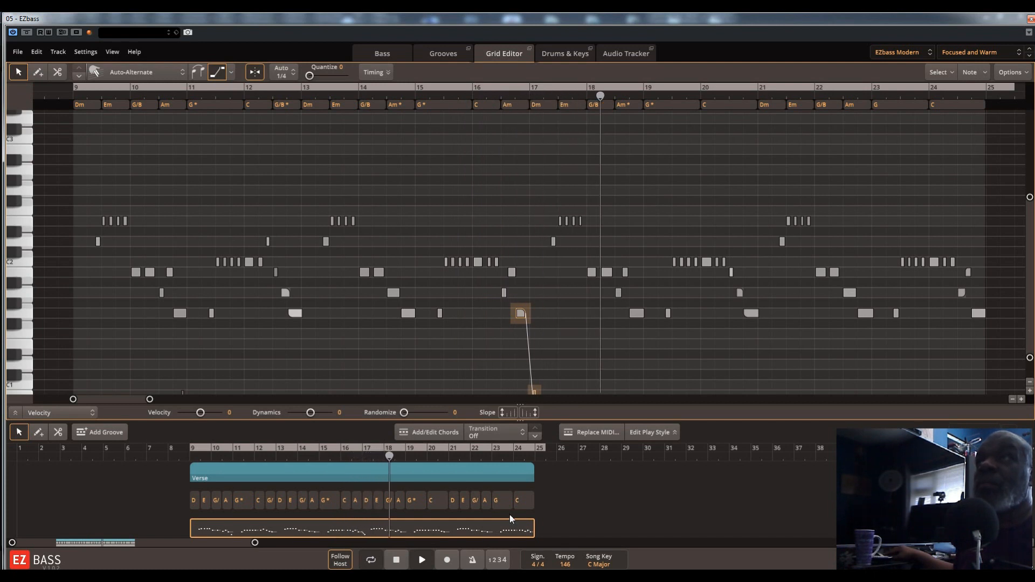
pyautogui.press('space')
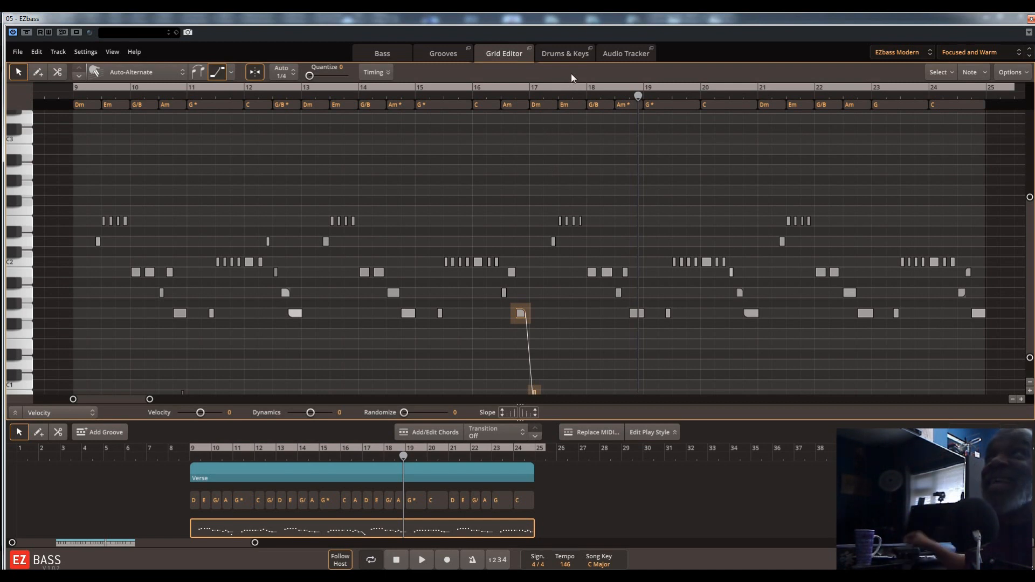
# Step: View the Drums & Keys page for generating accompanying bass MIDI, and return to the Grid Editor
pyautogui.click(552, 54)
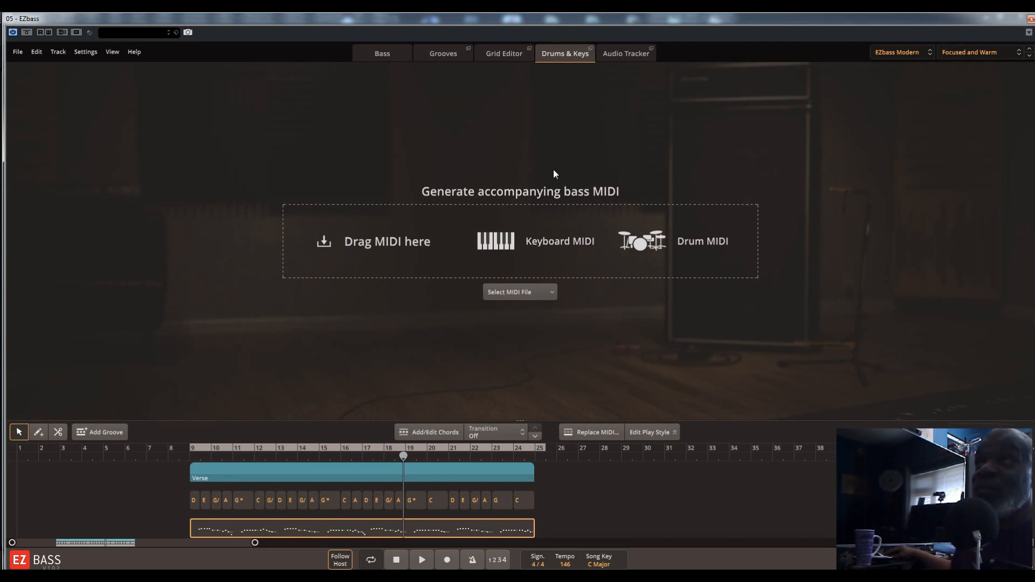
pyautogui.click(513, 56)
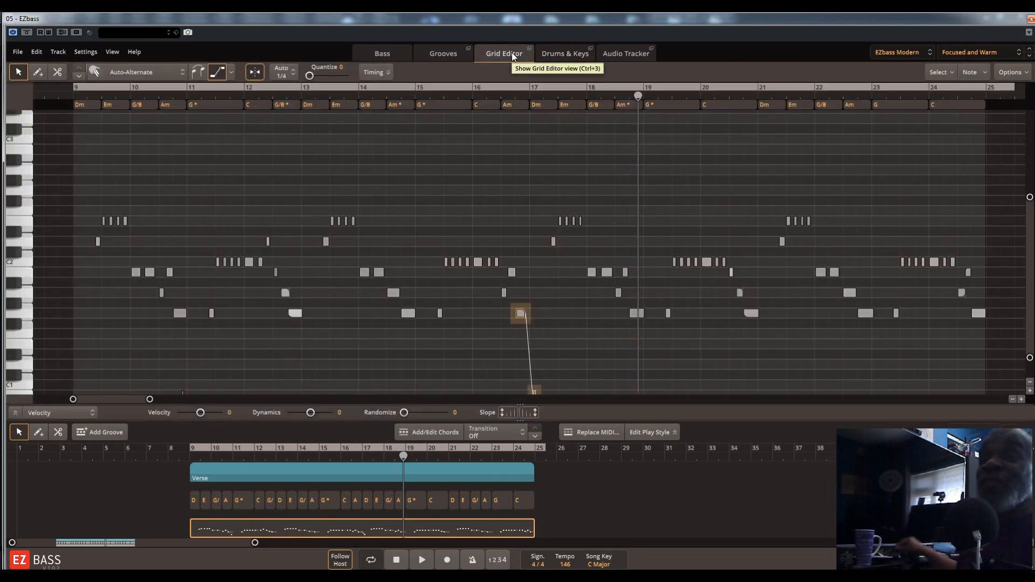